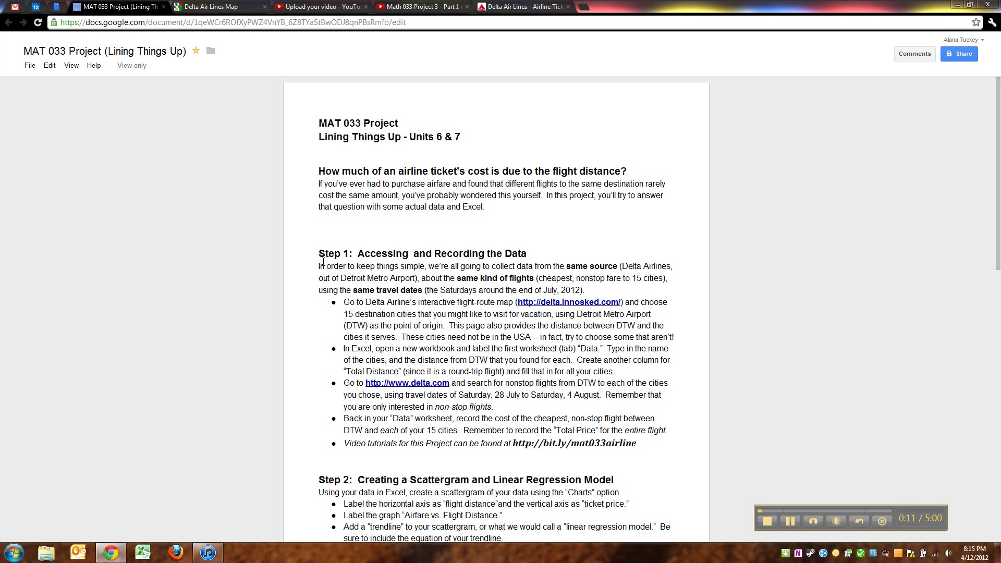
# Step: Read the Step 1 instructions, highlighting the word order and the first Step 1 sentence
pyautogui.moveTo(325, 266); pyautogui.dragTo(342, 269)
pyautogui.click(336, 161)
pyautogui.scroll(-2, 355, 252)
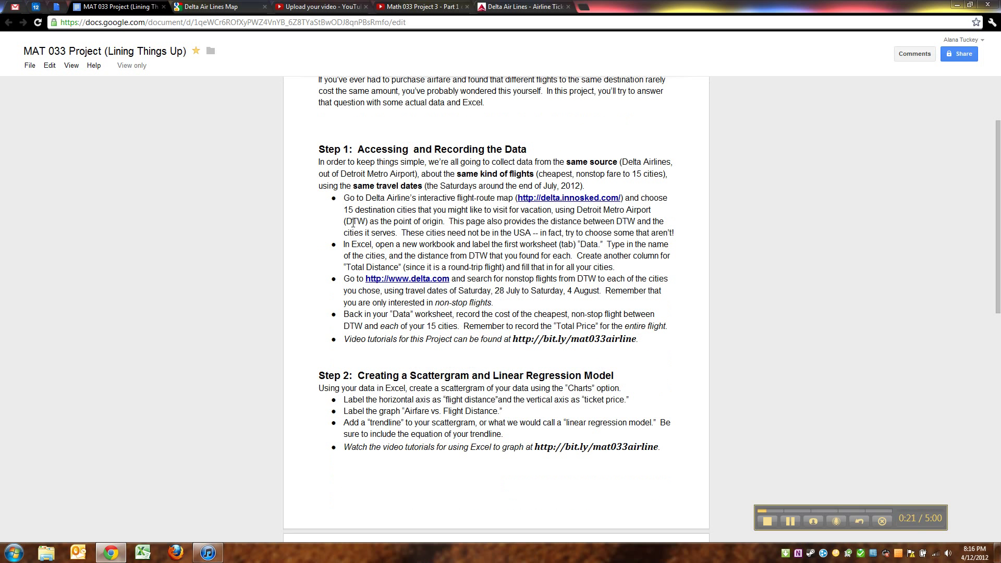
pyautogui.scroll(1, 360, 219)
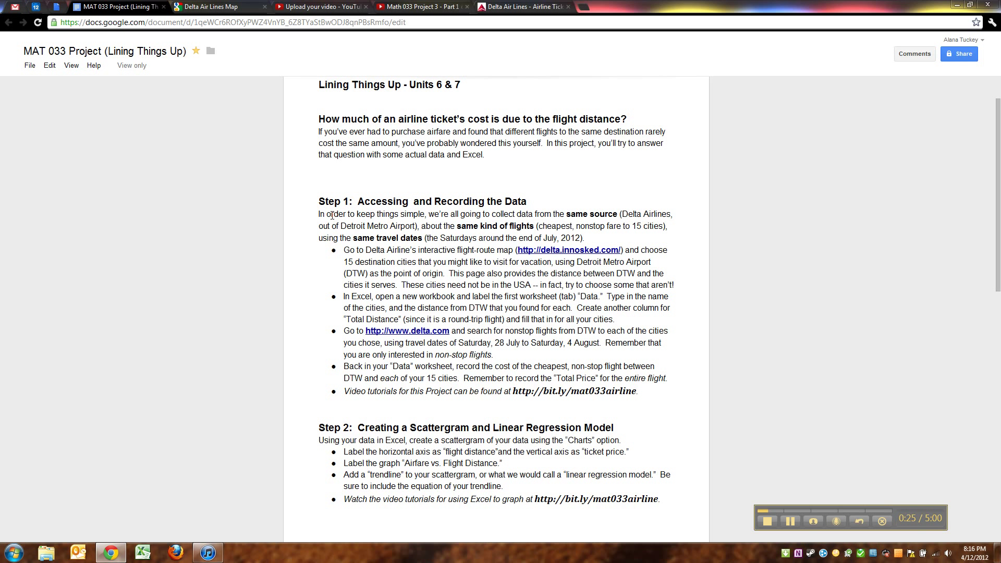
pyautogui.moveTo(332, 215); pyautogui.dragTo(332, 237)
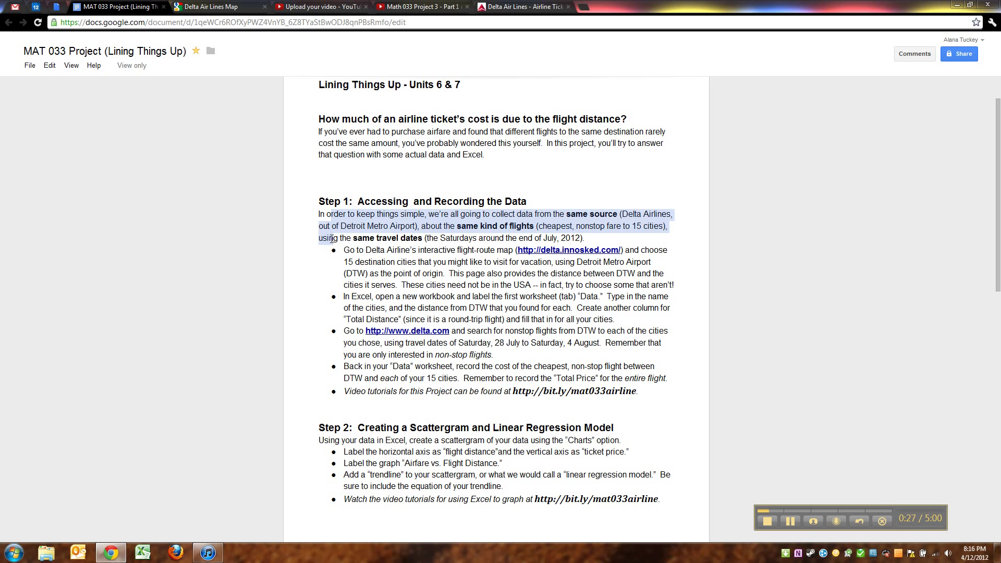
pyautogui.click(426, 232)
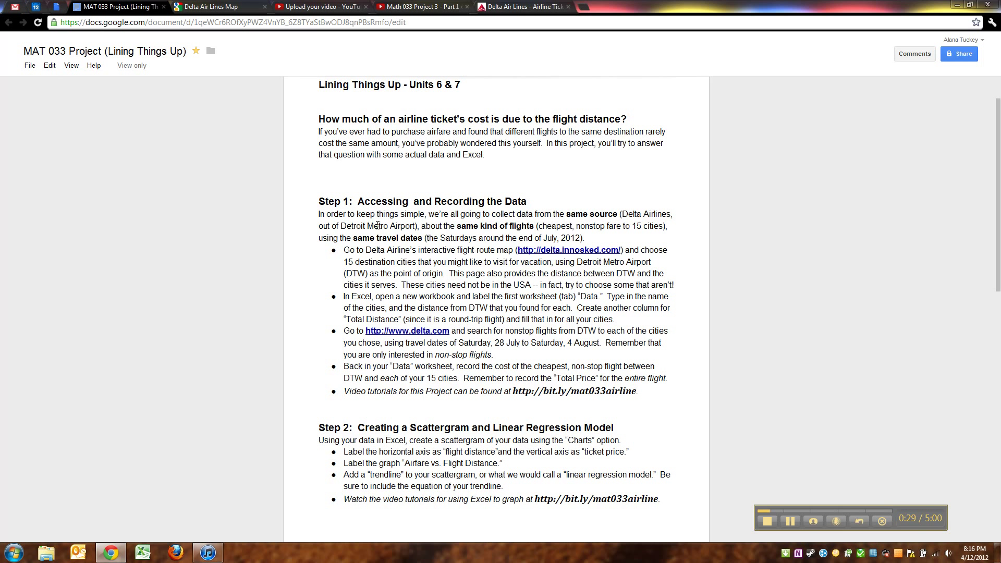
# Step: Highlight the required travel dates and the non-stop flights requirement in the instructions
pyautogui.moveTo(382, 226); pyautogui.dragTo(390, 228)
pyautogui.moveTo(504, 352); pyautogui.dragTo(454, 344)
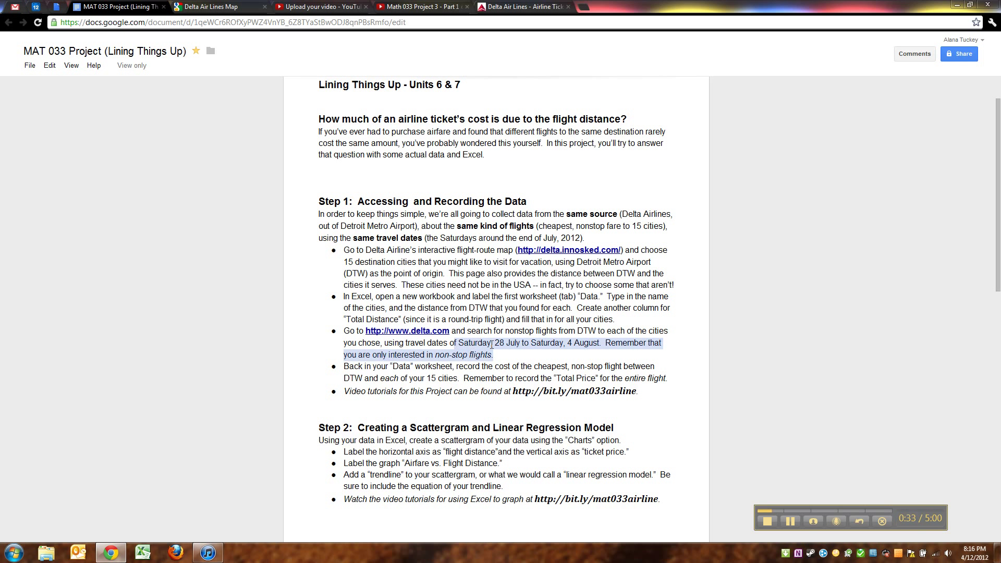
pyautogui.click(510, 345)
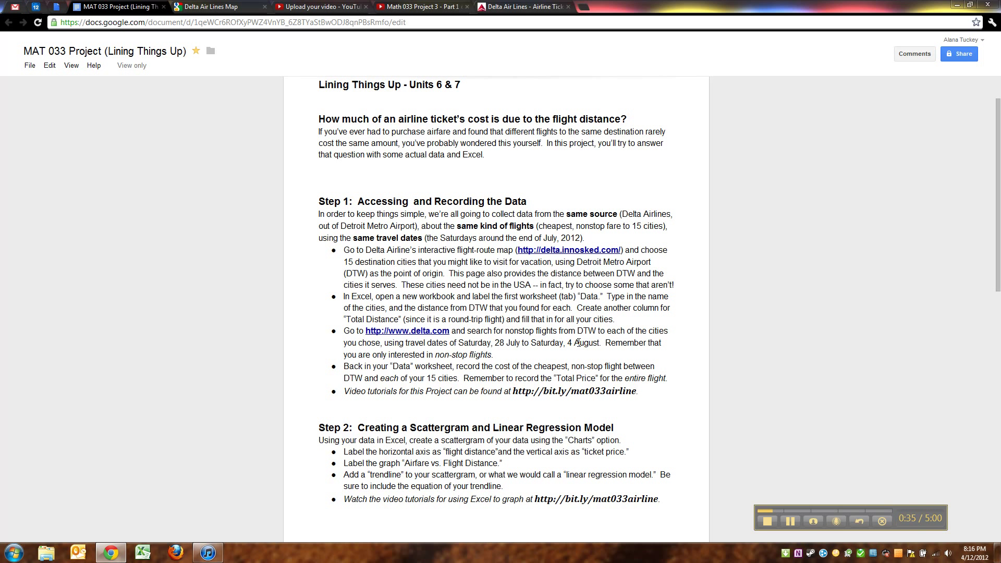
pyautogui.moveTo(494, 354); pyautogui.dragTo(475, 350)
pyautogui.click(464, 250)
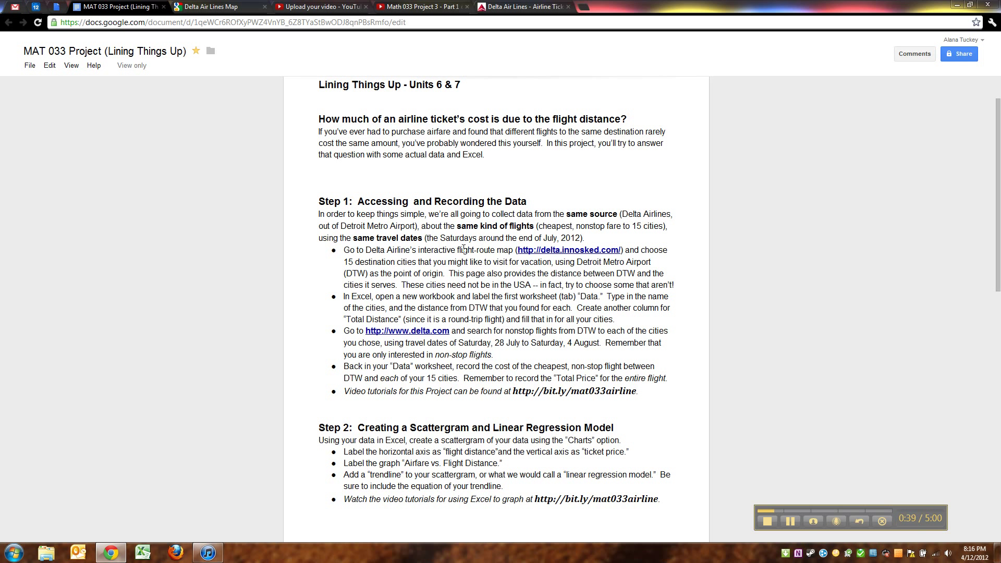
# Step: On the Delta route map, search non-stop routes leaving Detroit
pyautogui.click(218, 6)
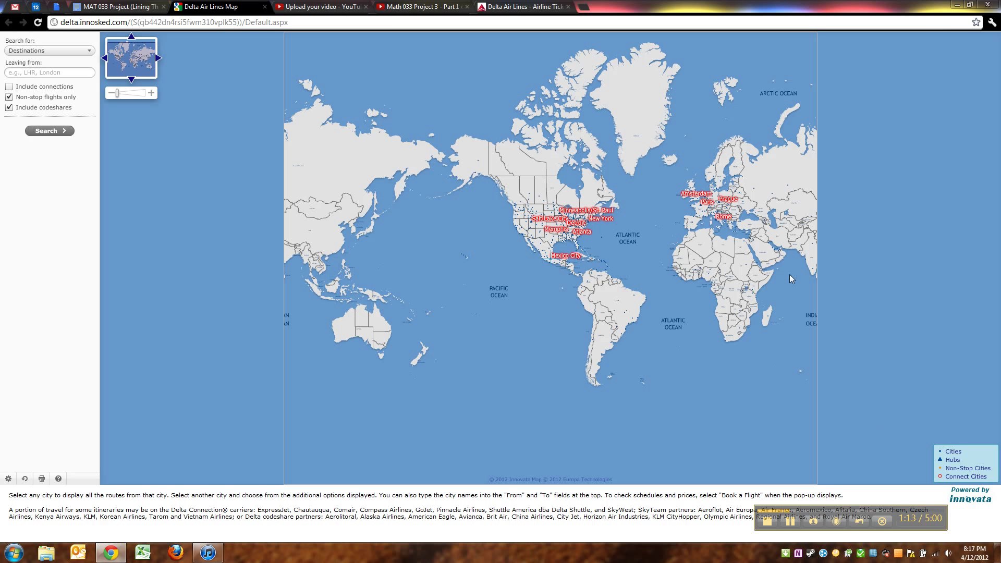
pyautogui.click(573, 225)
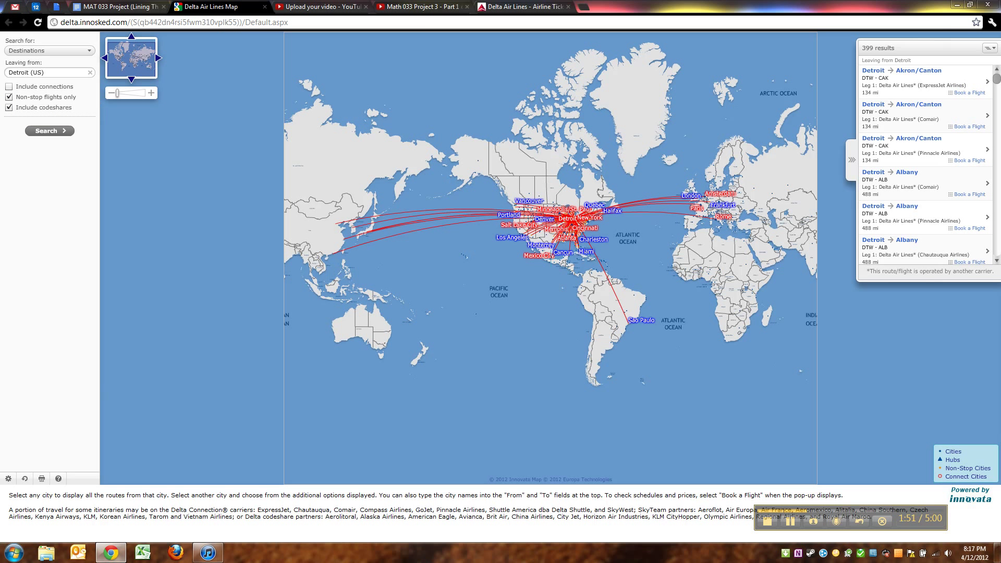
# Step: Start a new Excel 2010 workbook and size its window beside the route map
pyautogui.click(141, 550)
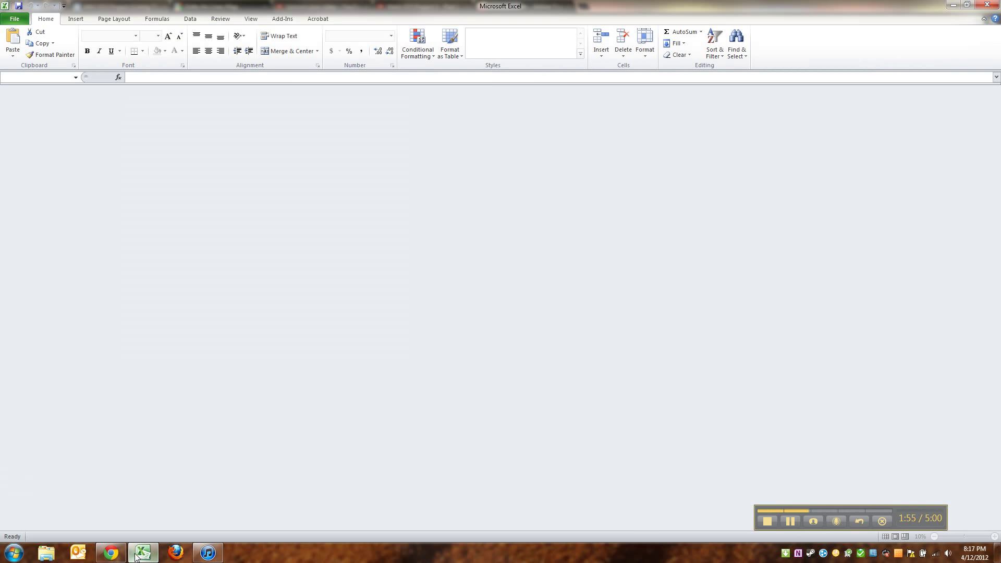
pyautogui.click(588, 329)
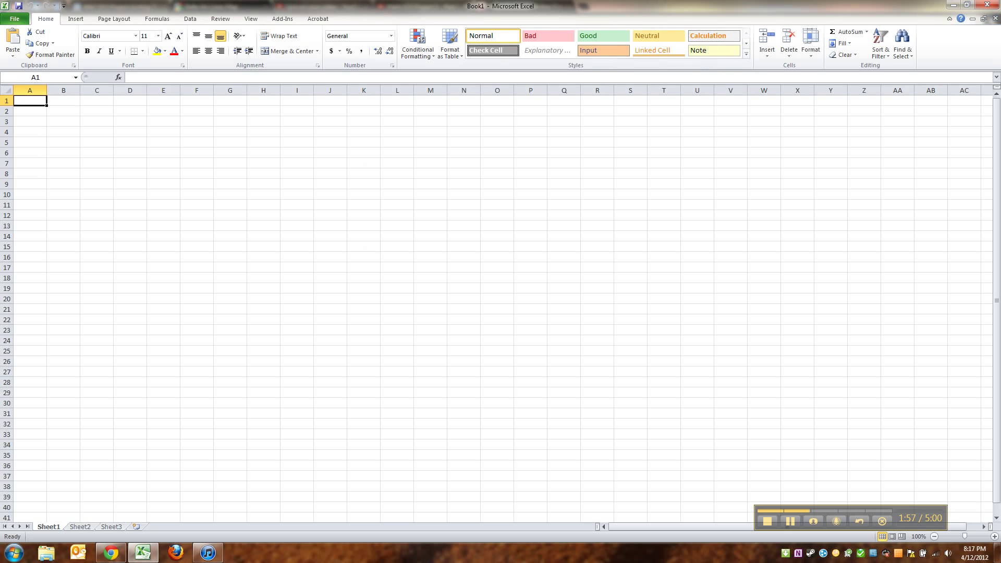
pyautogui.click(14, 553)
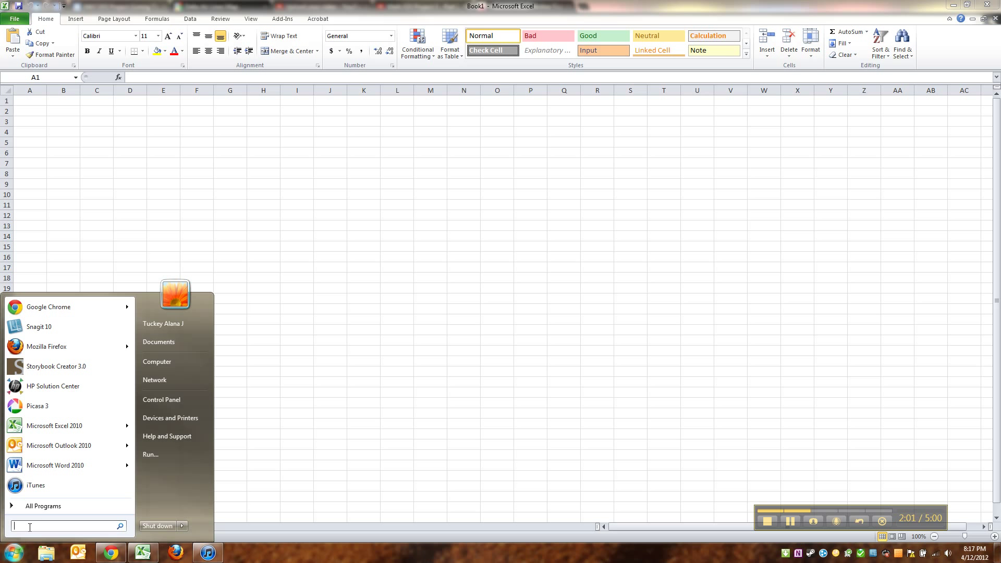
pyautogui.write('Excel')
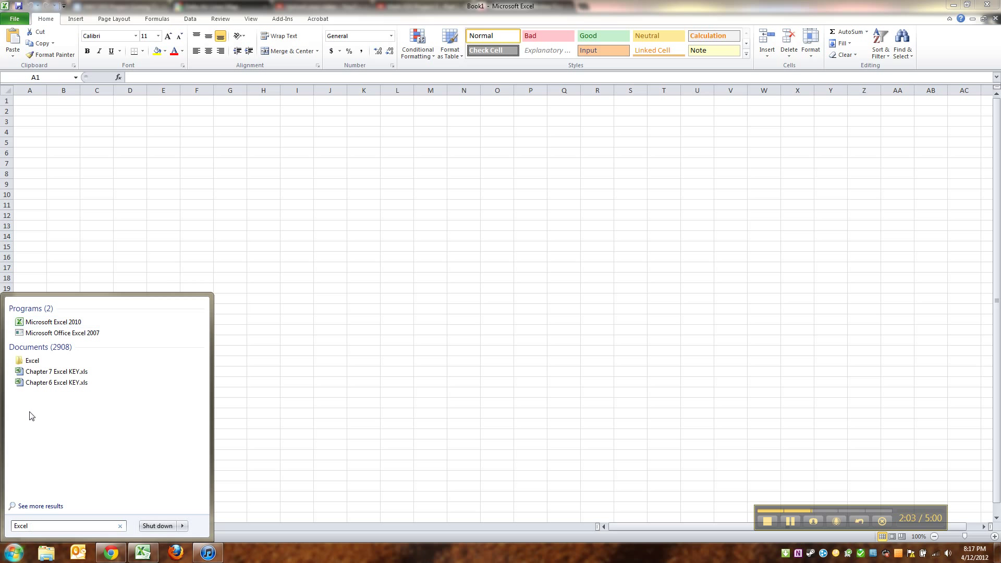
pyautogui.click(54, 322)
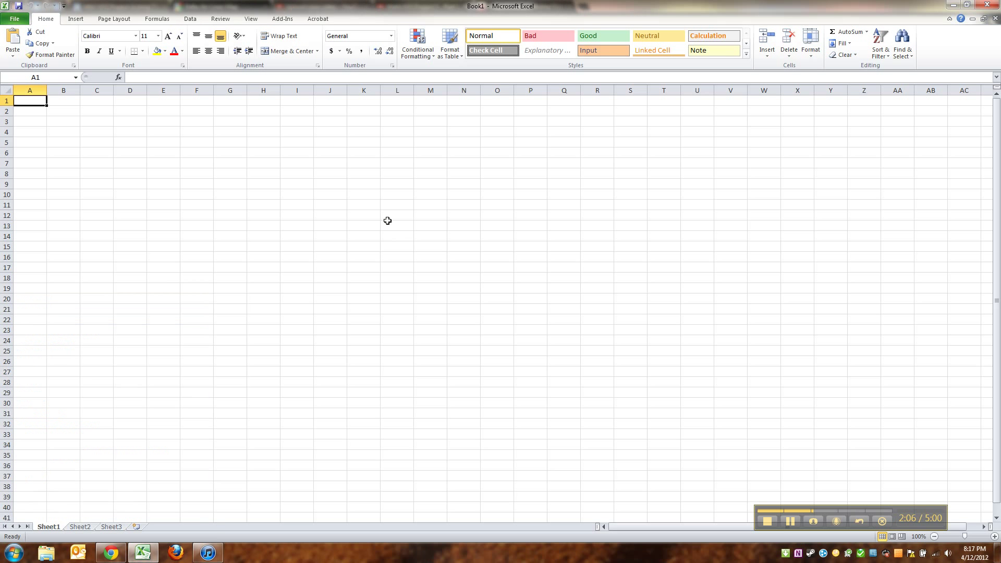
pyautogui.click(967, 5)
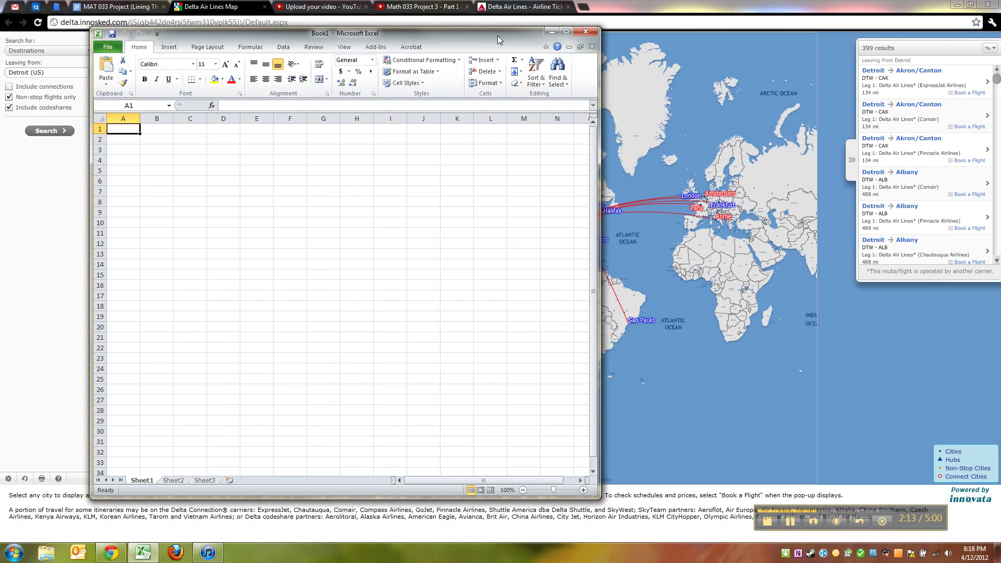
pyautogui.moveTo(501, 37); pyautogui.dragTo(437, 23)
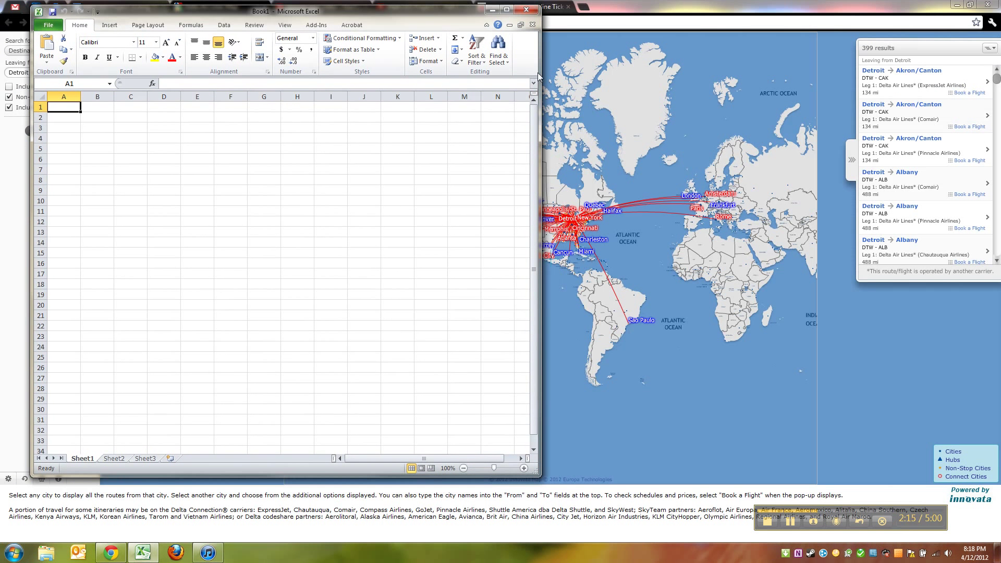
pyautogui.moveTo(518, 73); pyautogui.dragTo(430, 74)
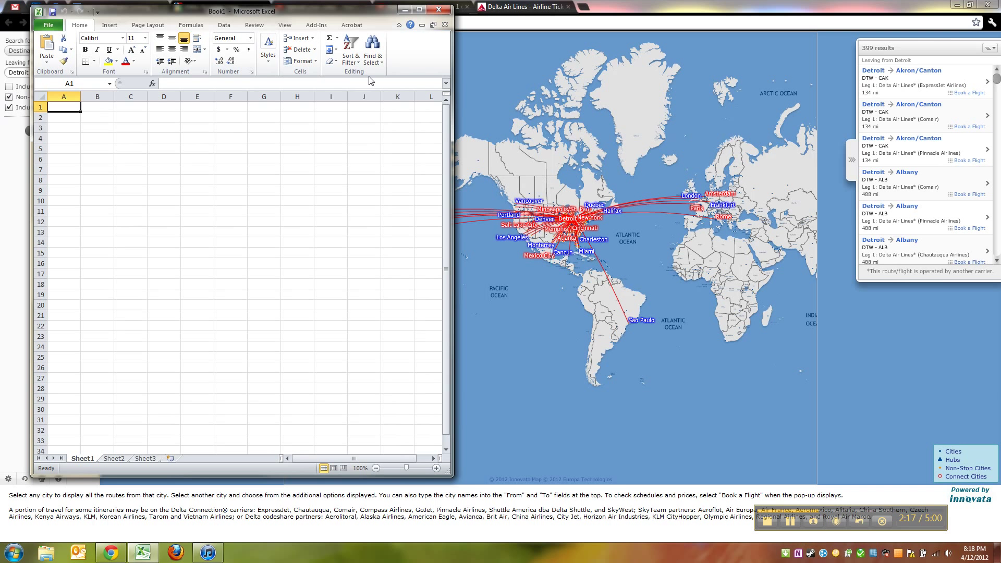
# Step: Enter bold headers City, Distance and Cost in A1:C1
pyautogui.hotkey('ctrl', 'b')
pyautogui.write('Cit')
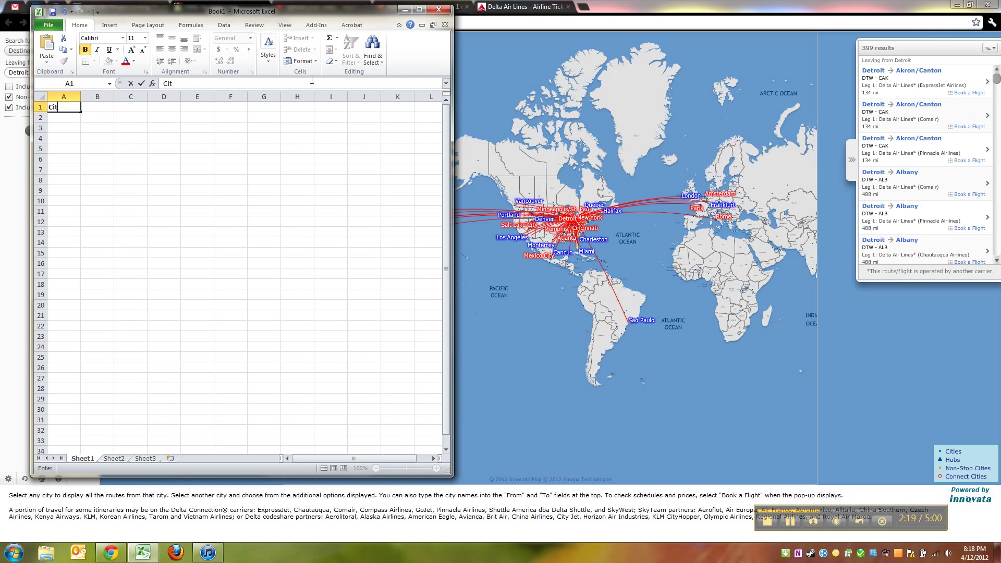
pyautogui.write('y')
pyautogui.press('Tab')
pyautogui.hotkey('ctrl', 'b')
pyautogui.write('C')
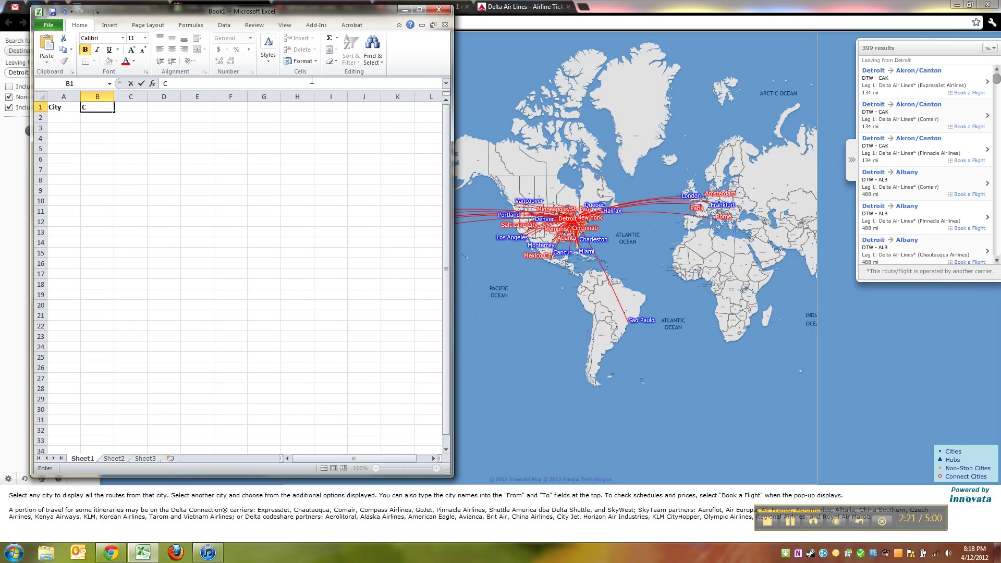
pyautogui.write('istance')
pyautogui.press('Tab')
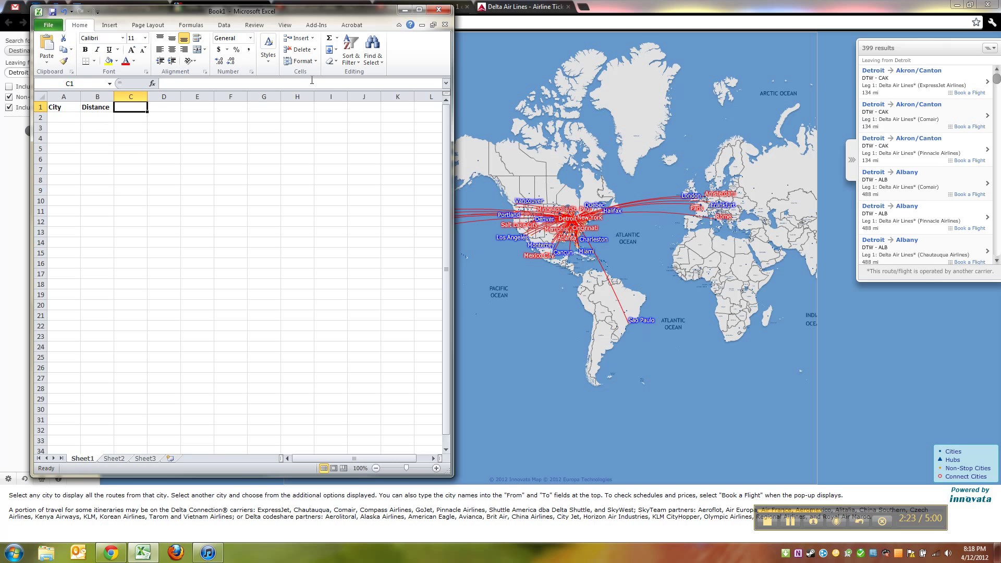
pyautogui.hotkey('ctrl', 'b')
pyautogui.write('Cost')
pyautogui.press('Return')
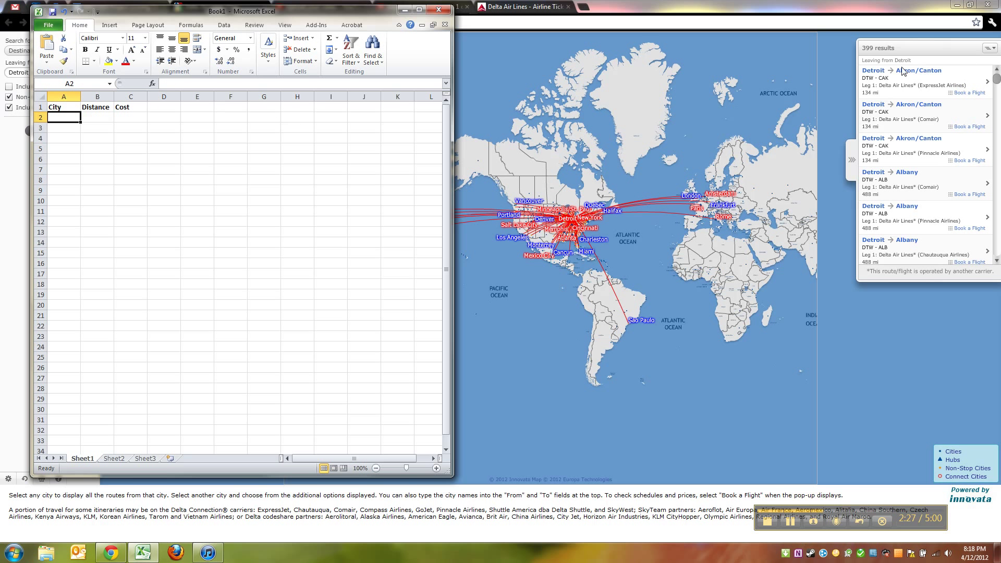
# Step: Sort the Detroit non-stop results by distance
pyautogui.click(990, 52)
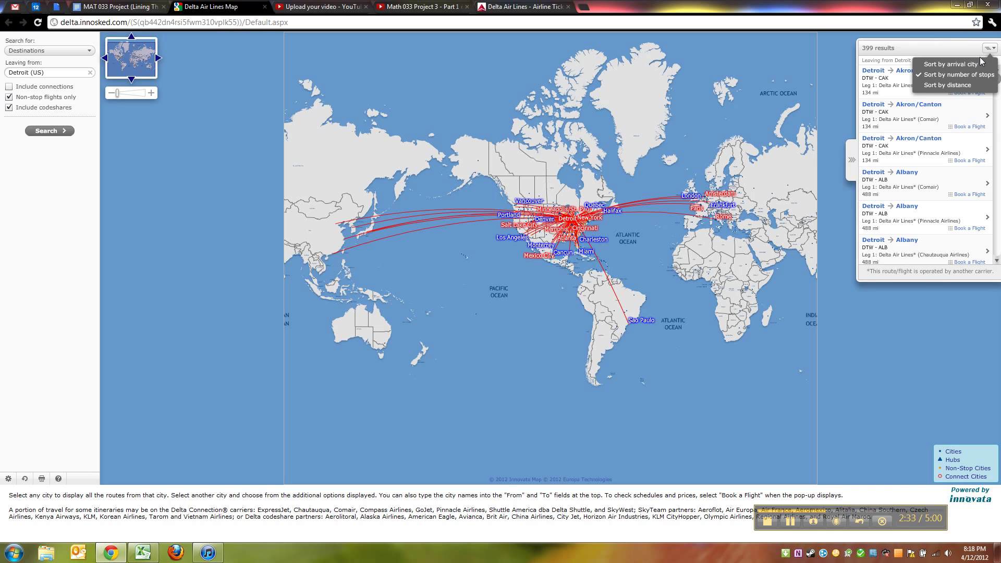
pyautogui.click(964, 86)
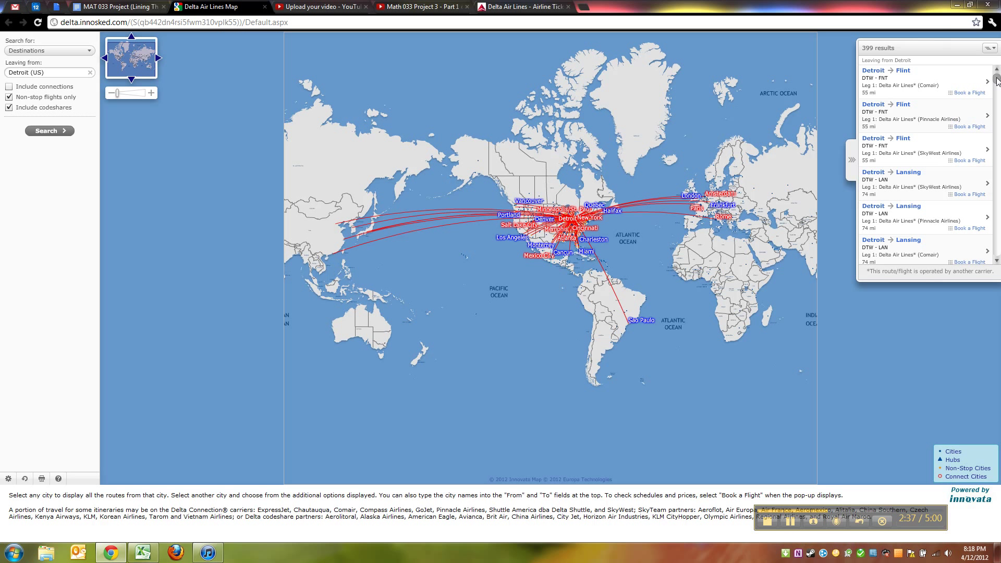
pyautogui.scroll(-3, 997, 81)
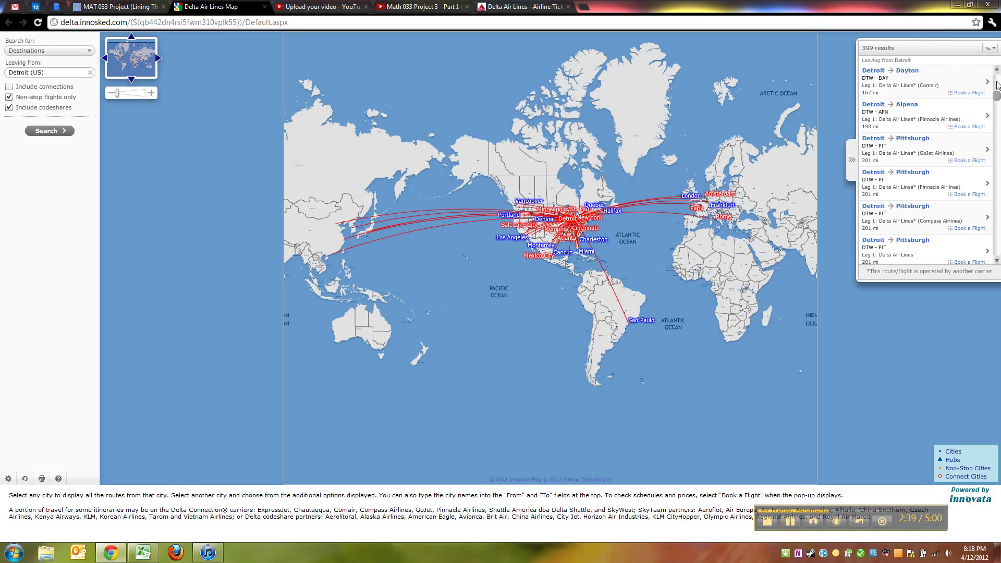
pyautogui.scroll(3, 997, 81)
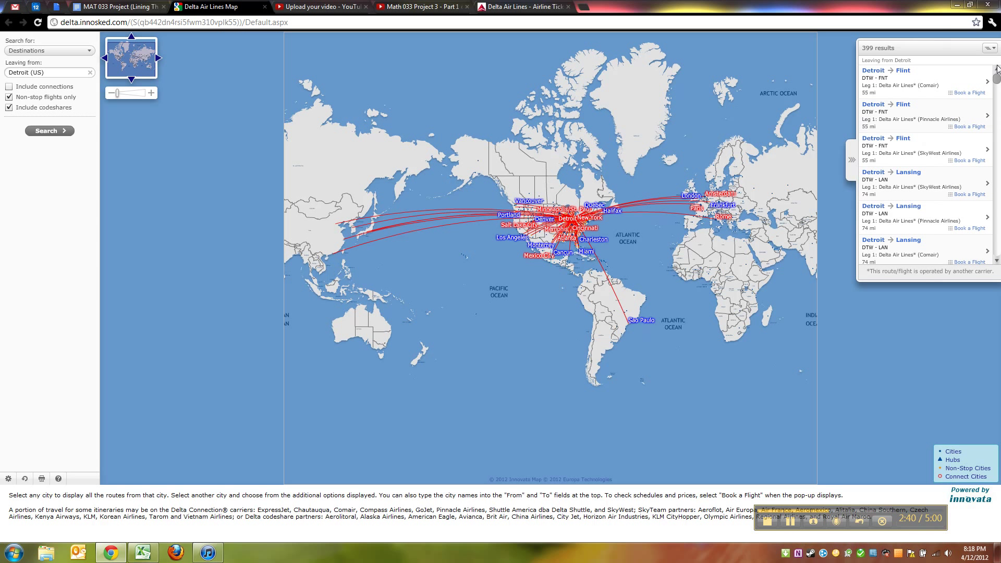
# Step: View the Detroit–Flint route details, then browse the list toward the 1,000-mile routes
pyautogui.click(882, 79)
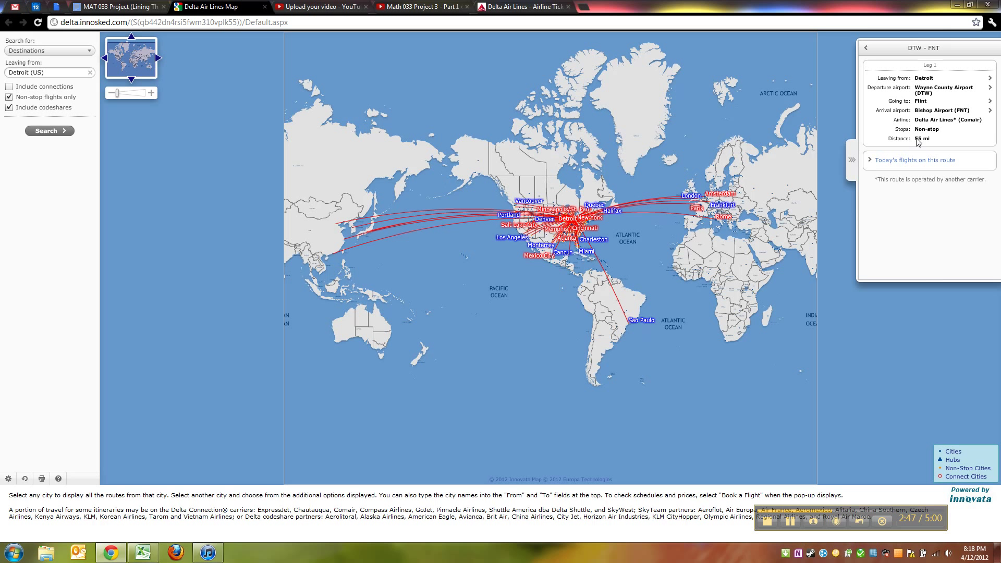
pyautogui.click(865, 50)
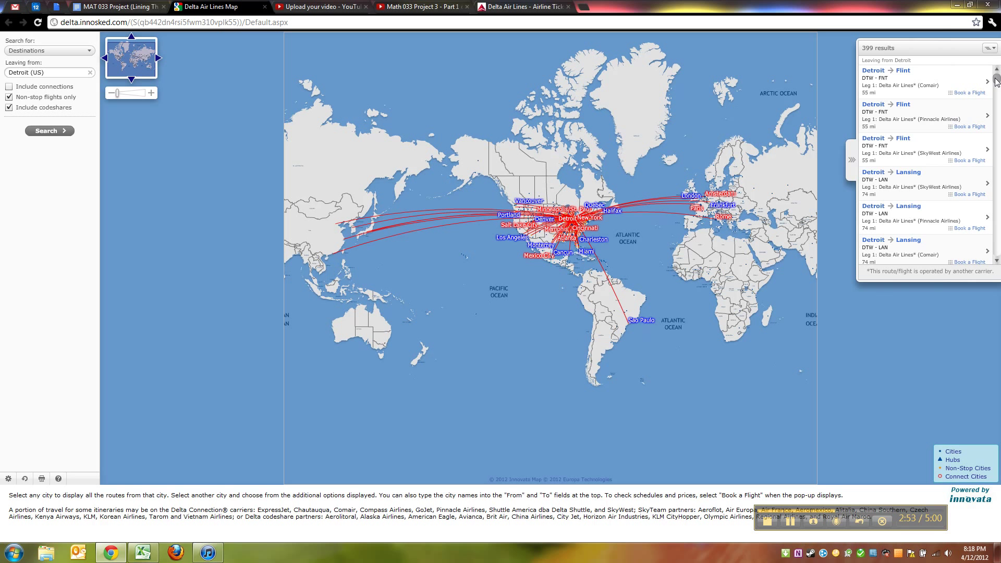
pyautogui.moveTo(996, 81); pyautogui.dragTo(996, 260)
pyautogui.scroll(5, 927, 172)
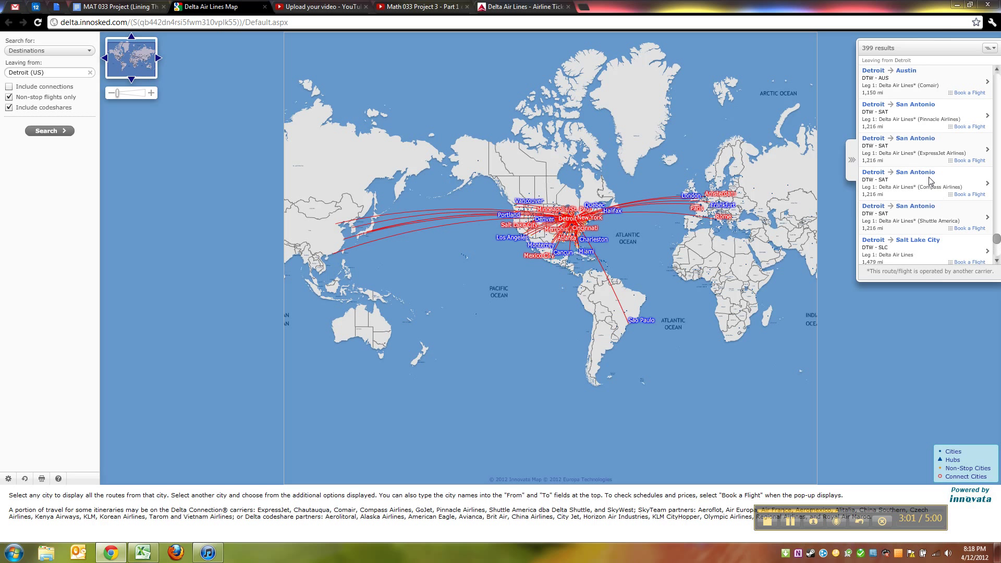
pyautogui.scroll(5, 927, 172)
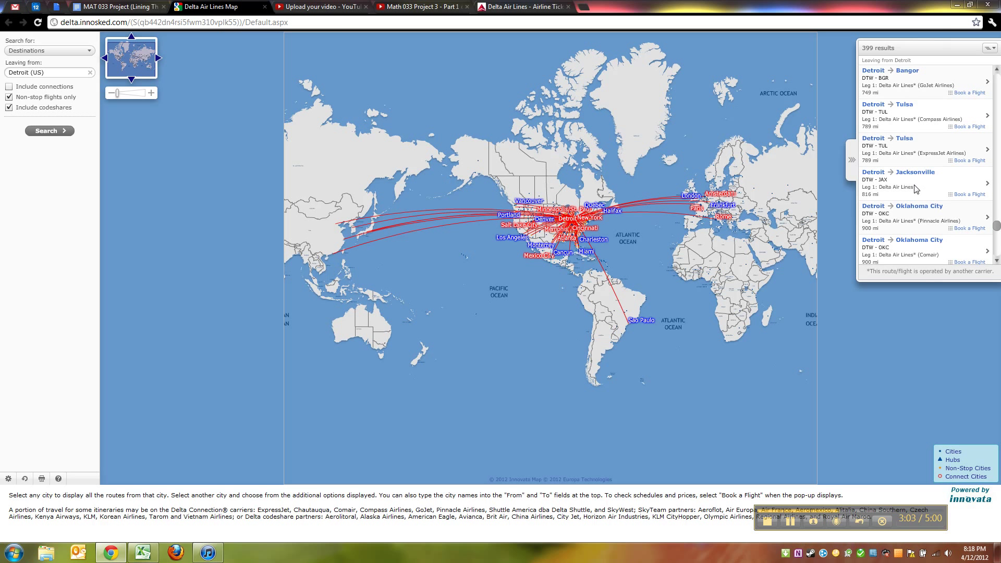
pyautogui.scroll(-3, 912, 177)
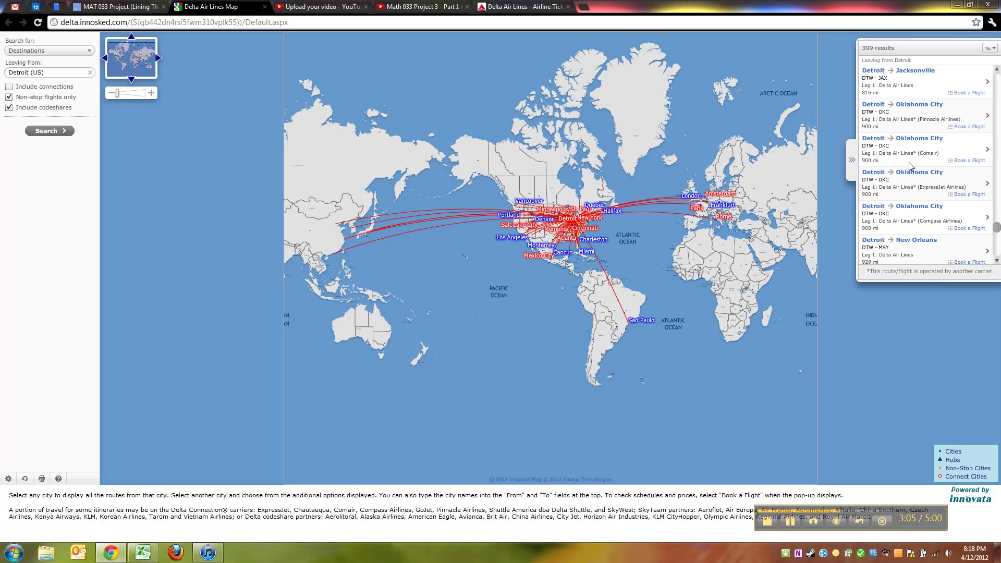
pyautogui.scroll(-3, 911, 168)
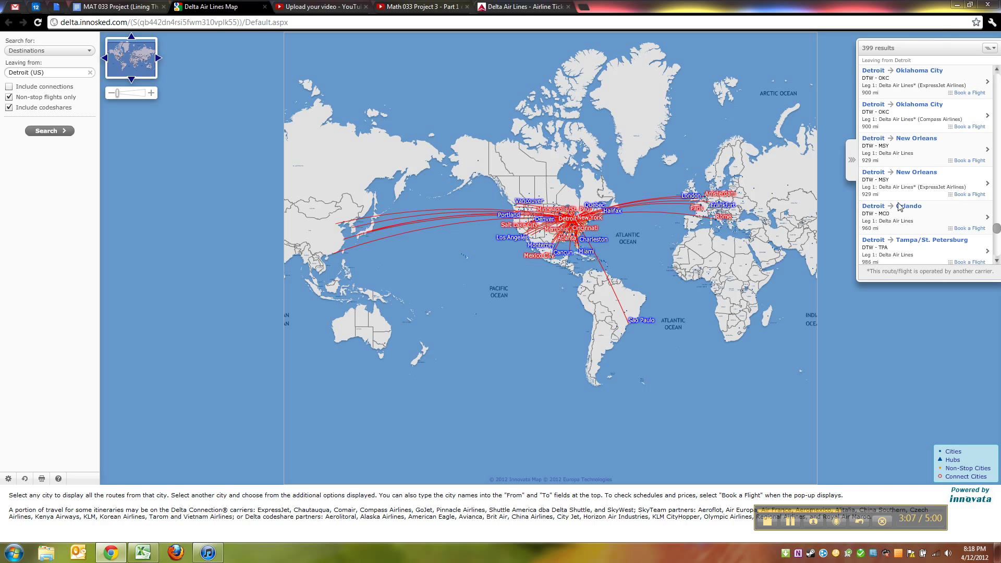
pyautogui.scroll(-3, 901, 209)
pyautogui.scroll(-5, 899, 230)
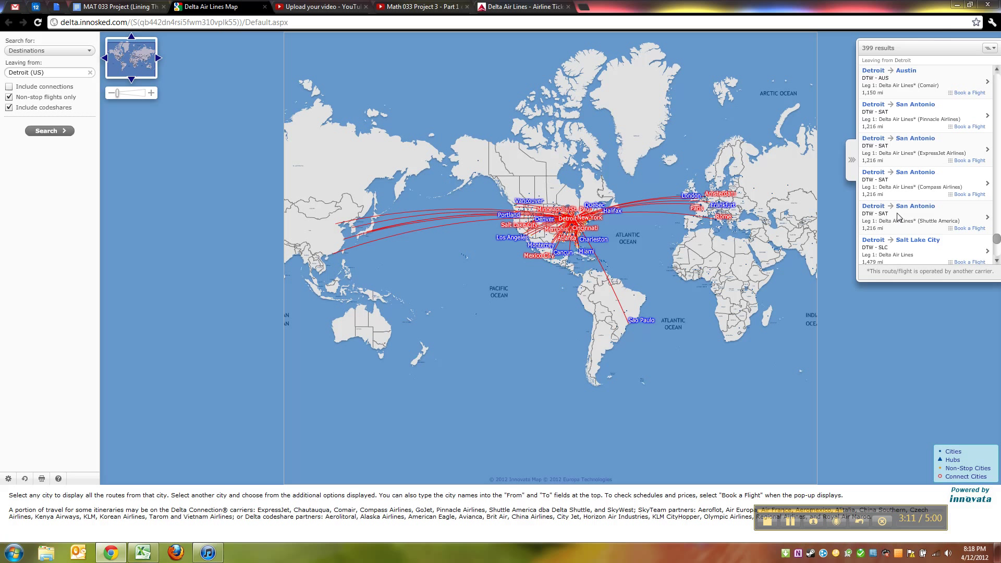
pyautogui.scroll(-3, 897, 213)
# Step: Enter San Antonio with 1216 miles in row 2 and autofit column A
pyautogui.click(143, 552)
pyautogui.write('San')
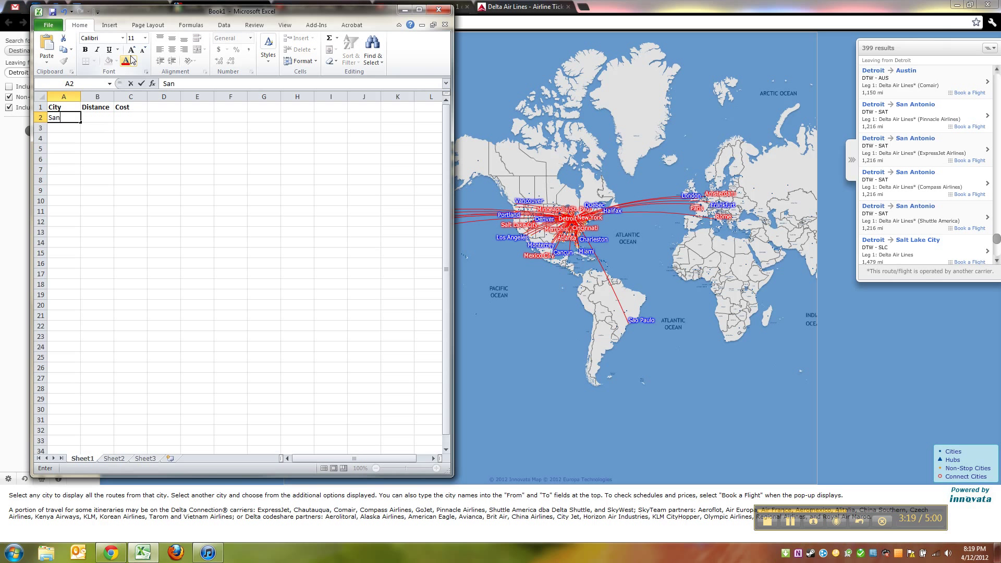
pyautogui.write('tonio')
pyautogui.press('Tab')
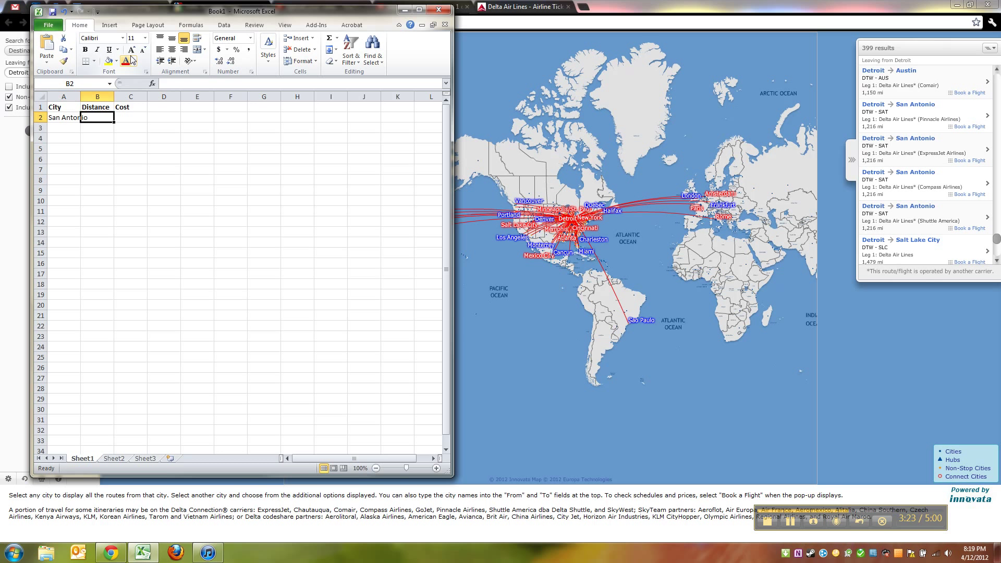
pyautogui.write('1216')
pyautogui.press('Return')
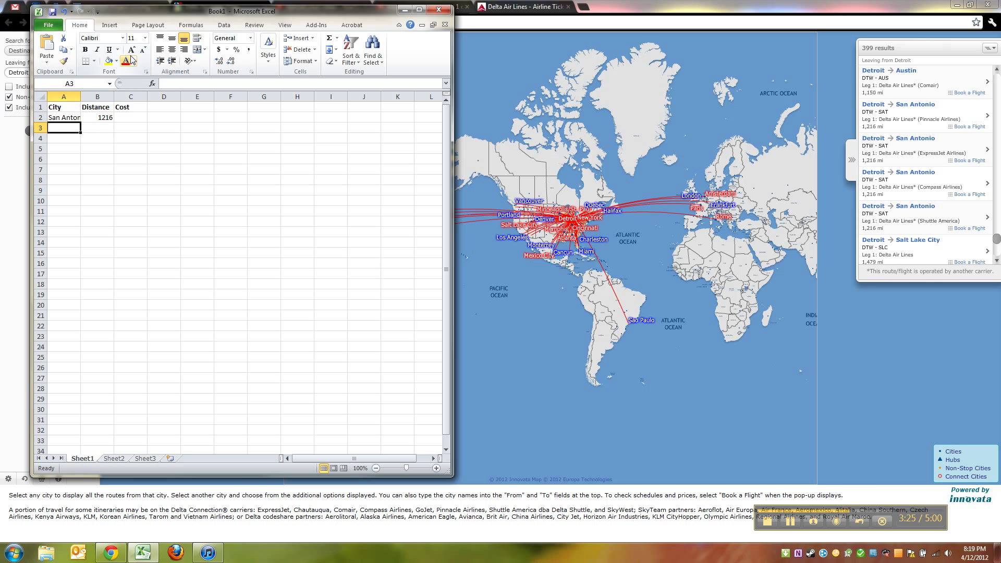
pyautogui.press('Up')
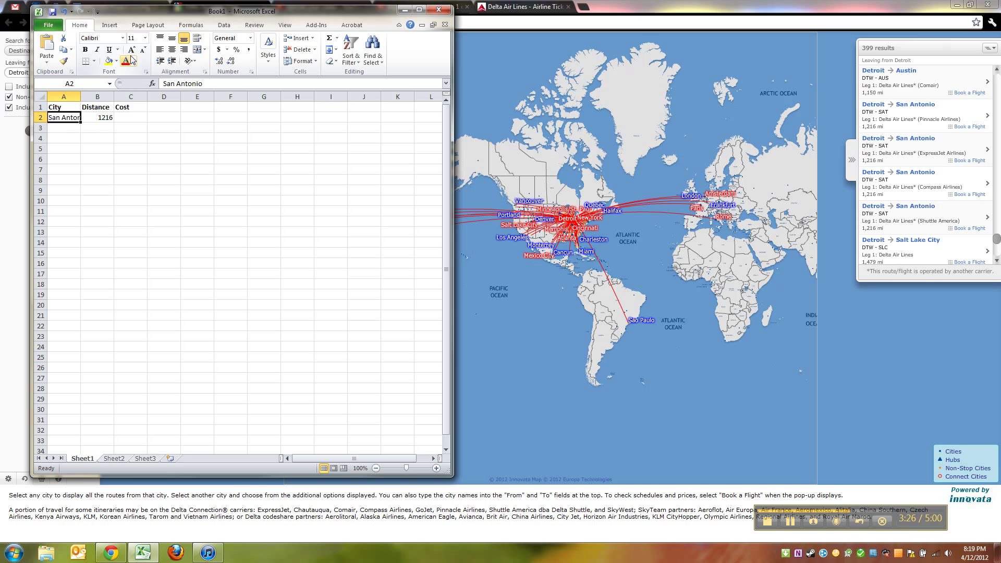
pyautogui.doubleClick(81, 96)
# Step: Rename B1 to 'Distance (miles)', fixing the stray bracket, and autofit column B
pyautogui.click(107, 107)
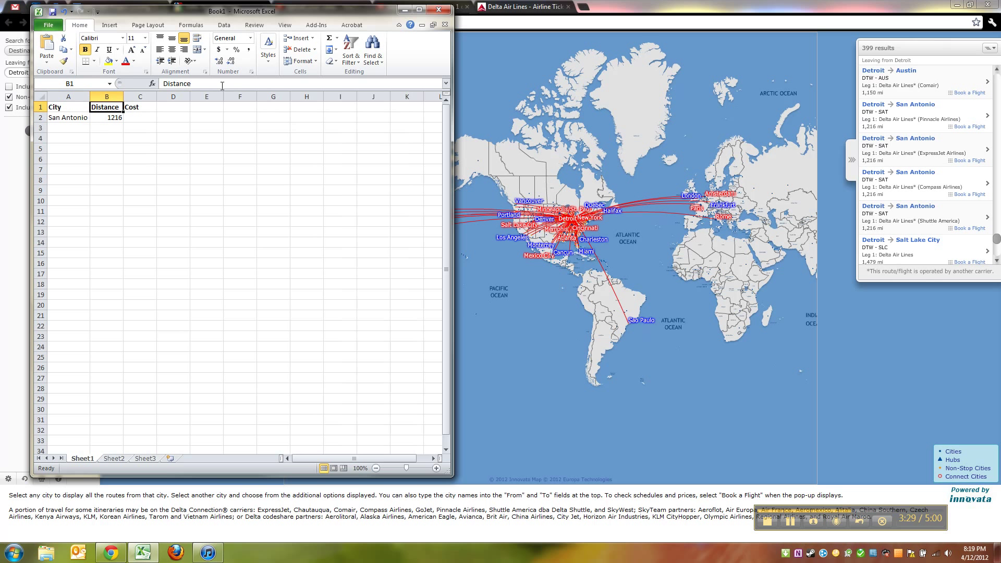
pyautogui.click(222, 83)
pyautogui.write('(miles)')
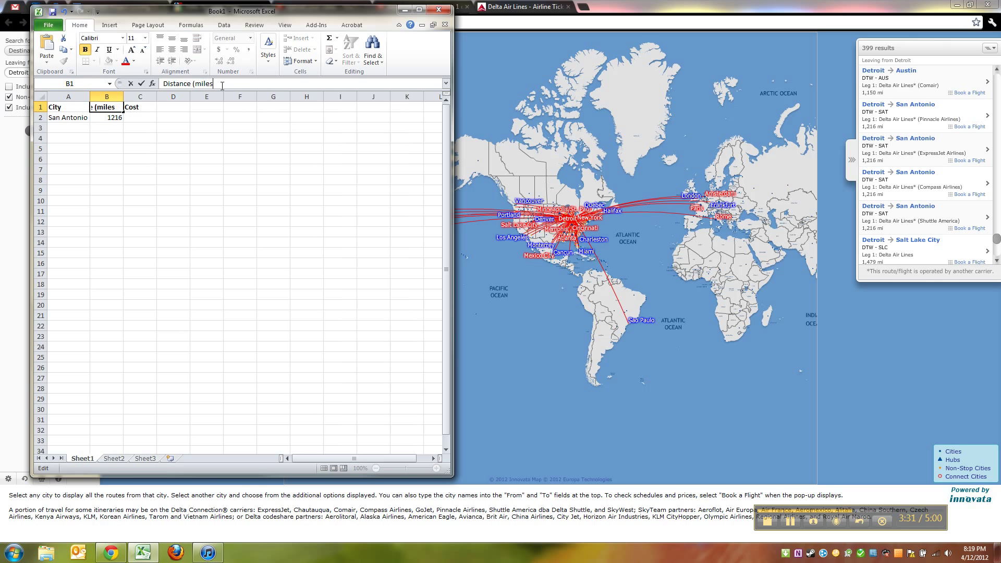
pyautogui.press('Return')
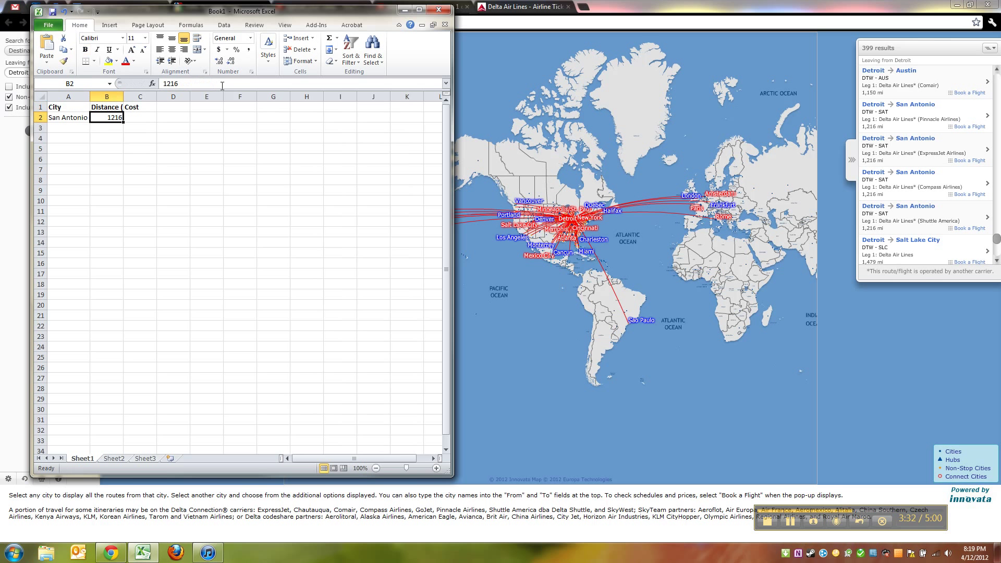
pyautogui.doubleClick(123, 96)
pyautogui.click(138, 107)
pyautogui.hotkey('ctrl', 'b')
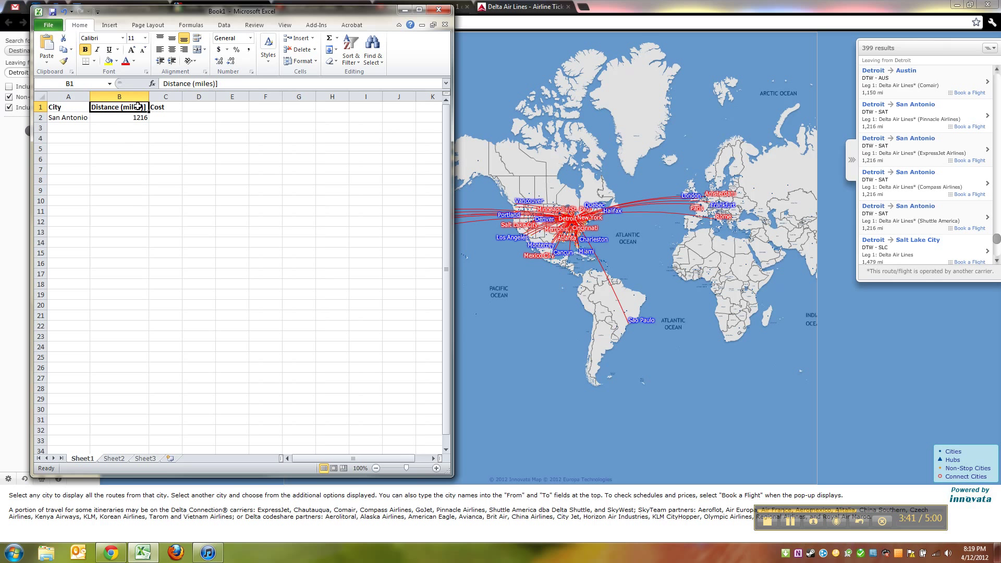
pyautogui.click(236, 86)
pyautogui.press('BackSpace')
pyautogui.press('Return')
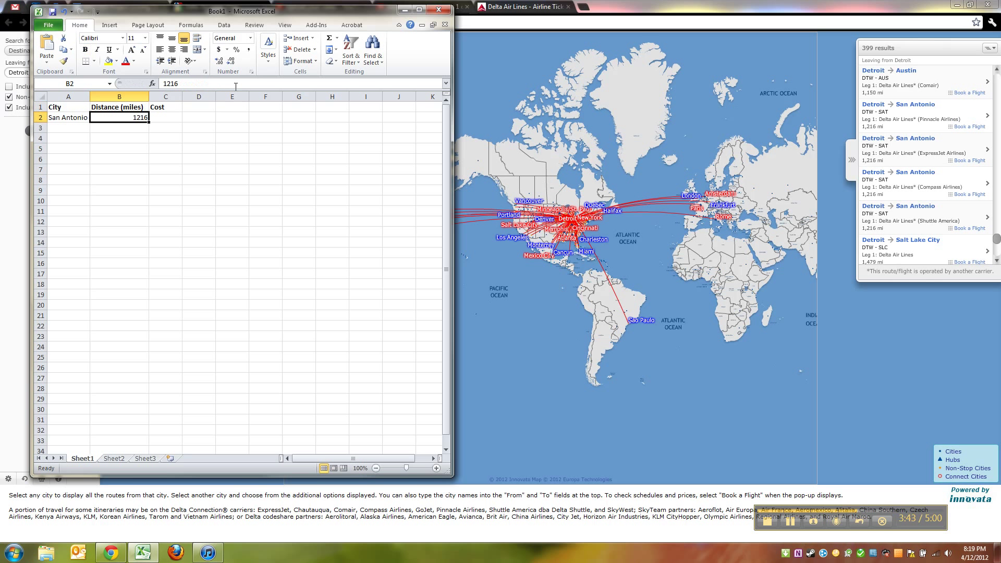
pyautogui.click(66, 125)
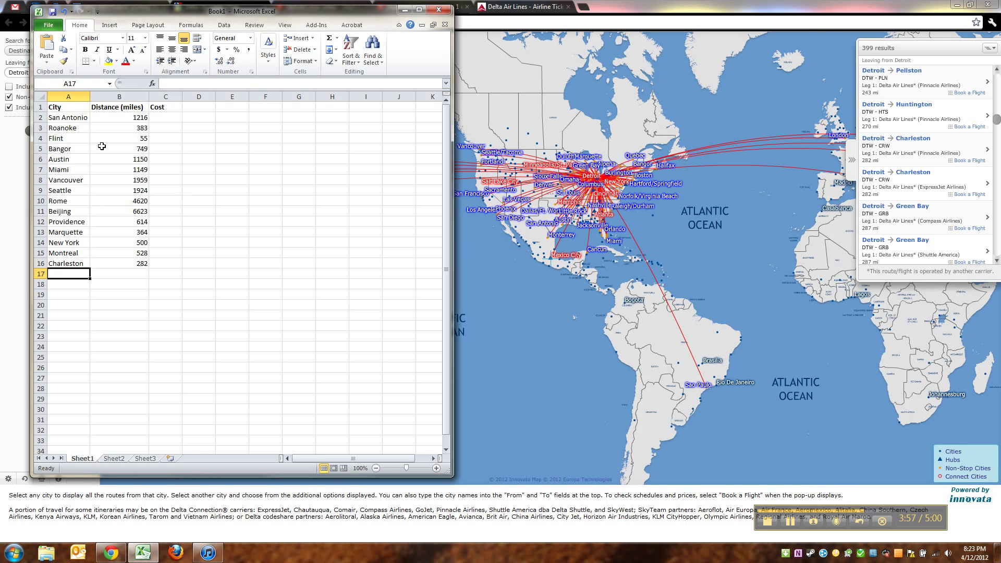
# Step: Check the city list in A2:A16 and its distances, then select C2 for costs
pyautogui.moveTo(85, 118); pyautogui.dragTo(75, 263)
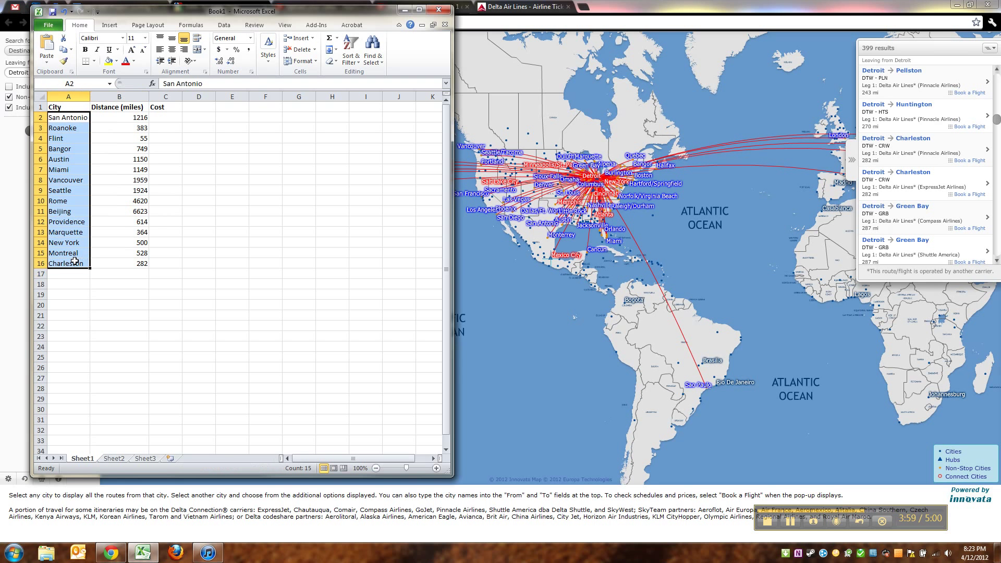
pyautogui.click(128, 252)
pyautogui.click(167, 119)
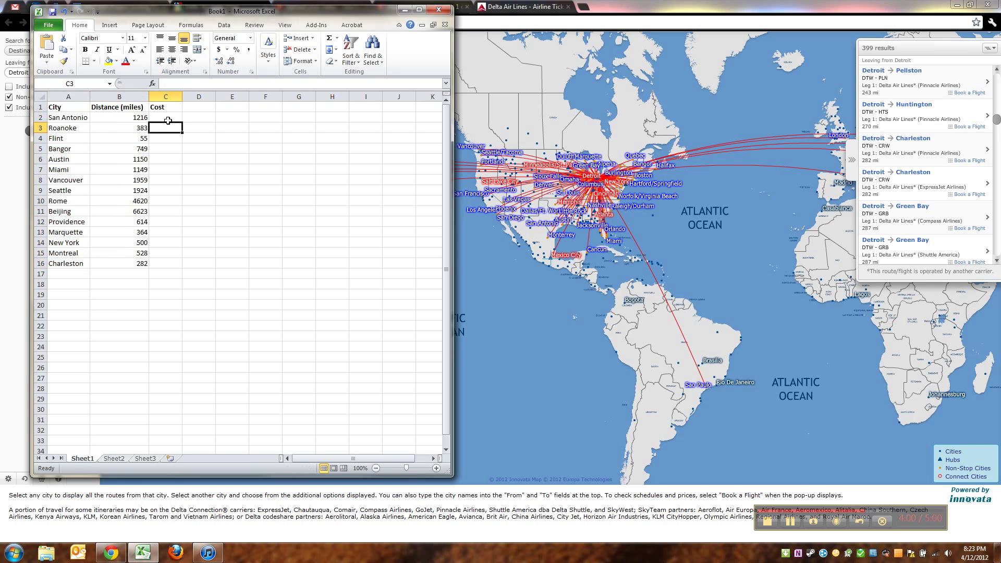
# Step: On delta.com, enter DTW as the departure airport
pyautogui.click(545, 6)
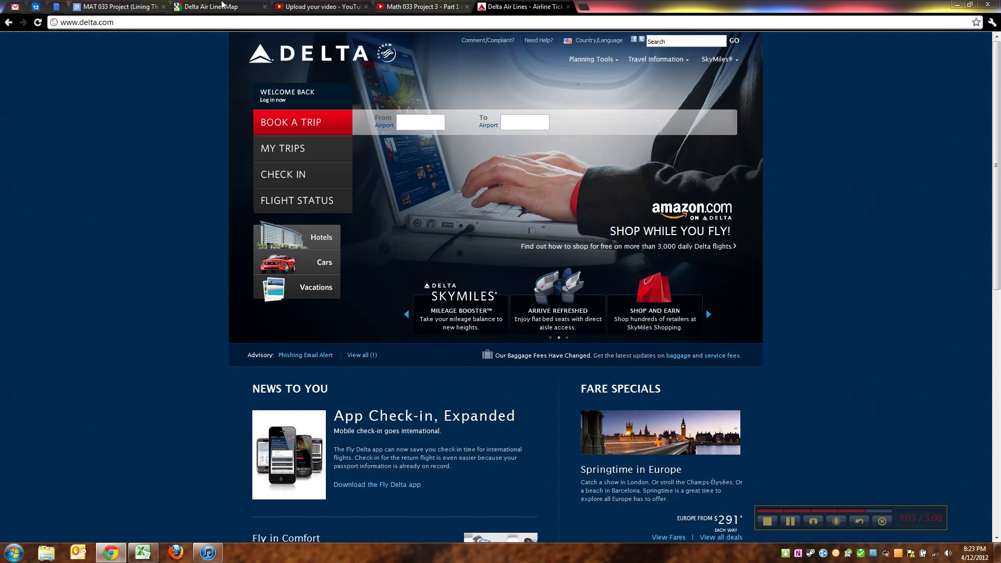
pyautogui.click(222, 5)
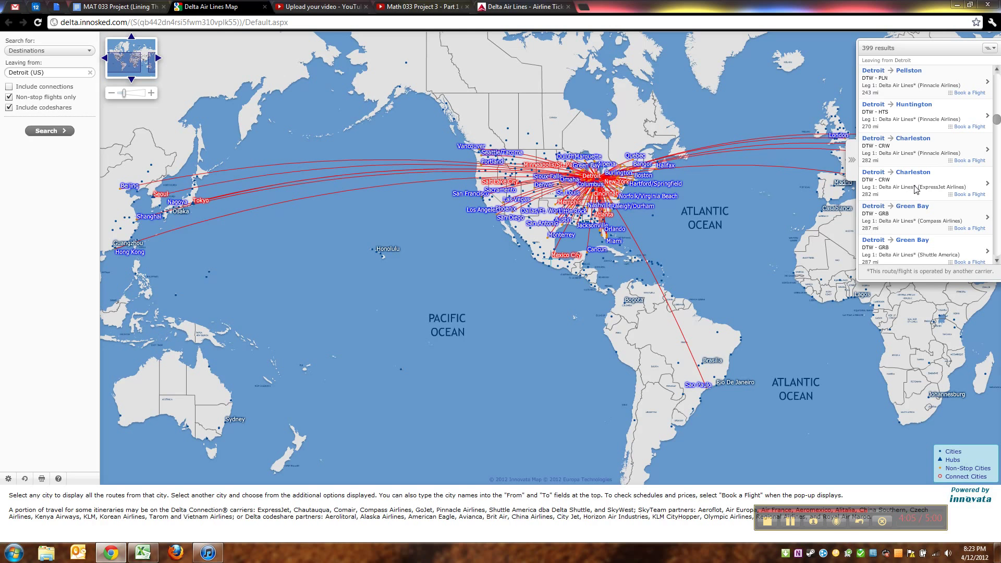
pyautogui.click(545, 6)
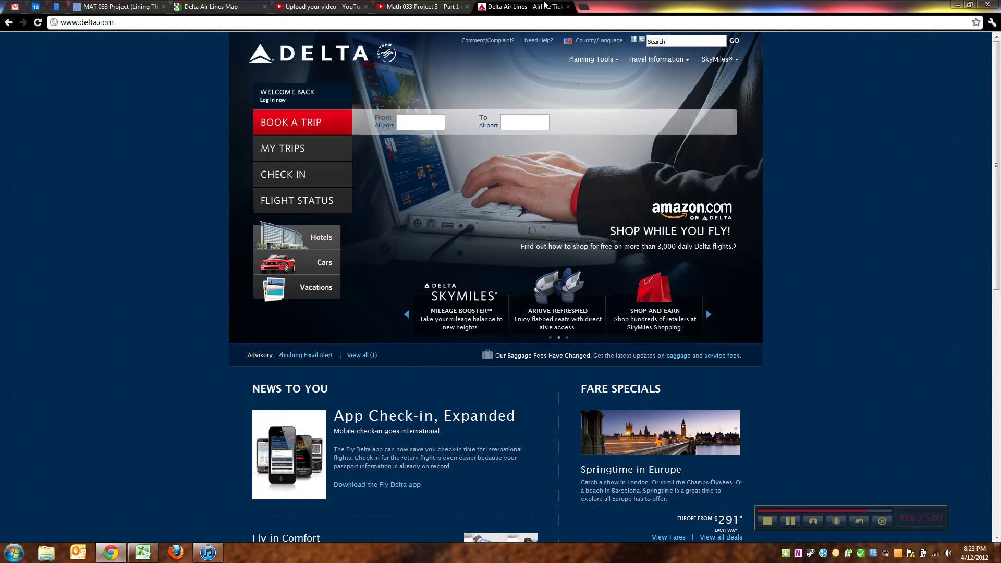
pyautogui.click(410, 122)
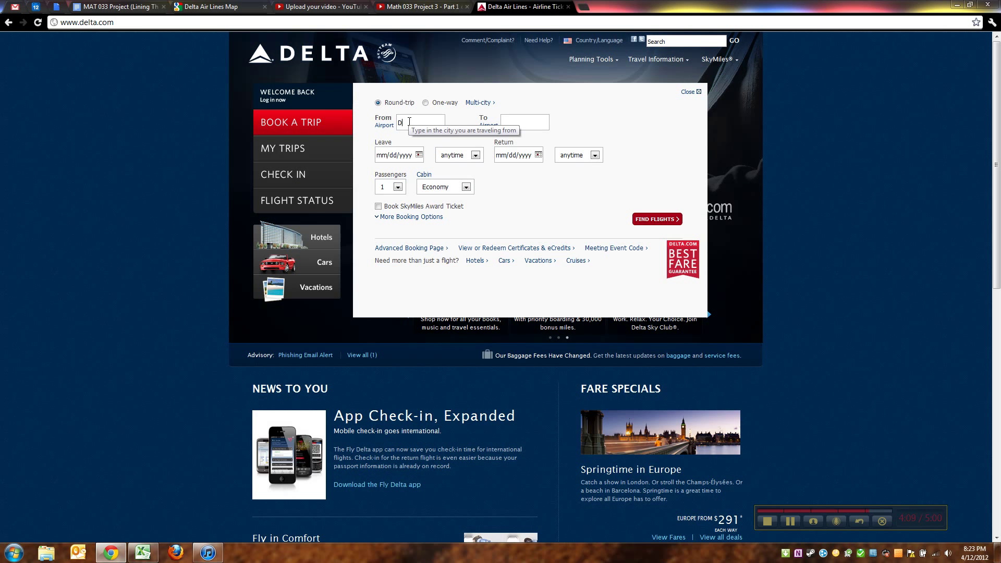
pyautogui.click(550, 121)
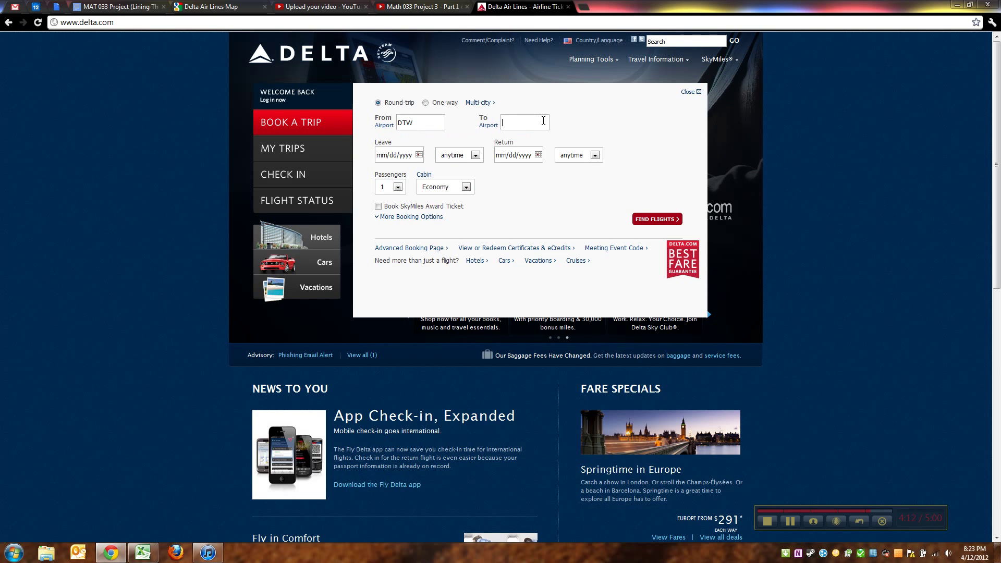
# Step: Set San Antonio, TX (SAT) as the destination and open the departure calendar
pyautogui.click(142, 553)
pyautogui.click(140, 554)
pyautogui.write('San Ant')
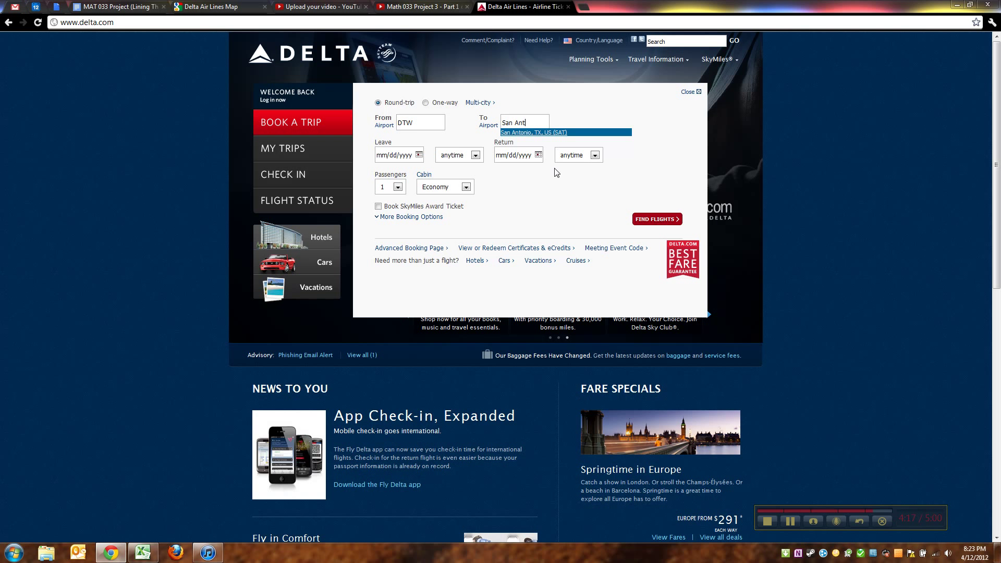
pyautogui.click(551, 133)
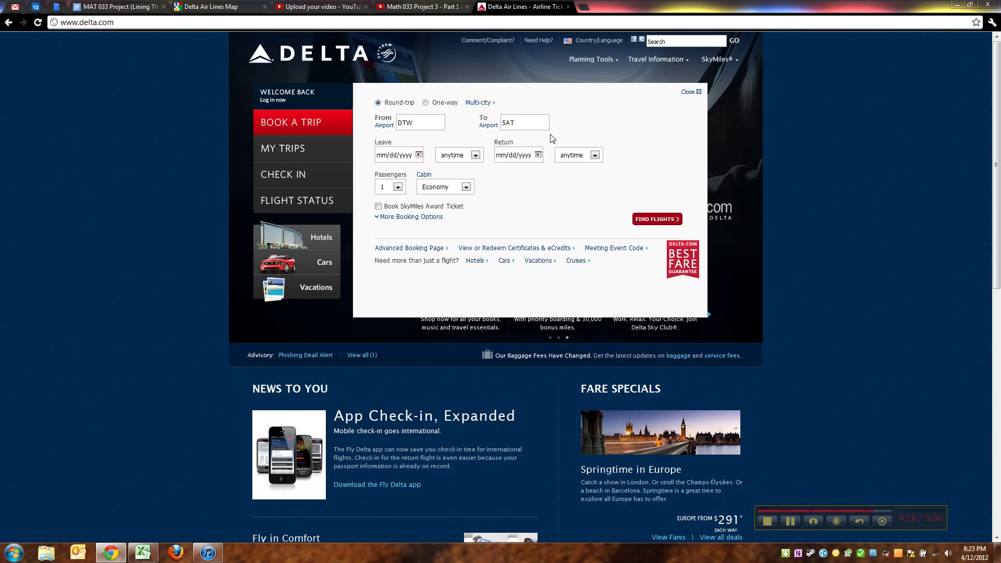
pyautogui.click(419, 155)
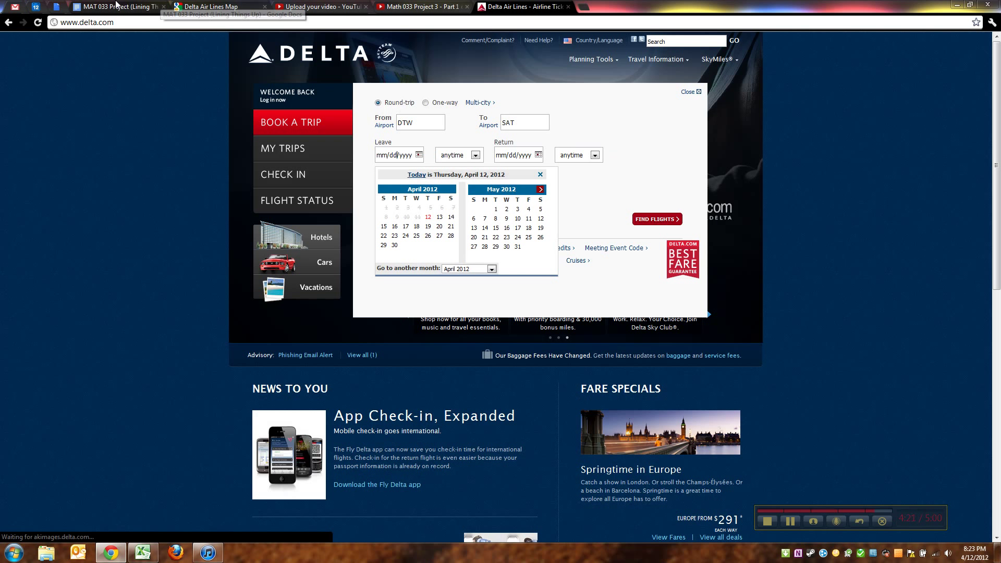
pyautogui.click(154, 6)
# Step: Note the Saturday 28 July departure date in the instructions, then return to the Delta form
pyautogui.scroll(-1, 497, 284)
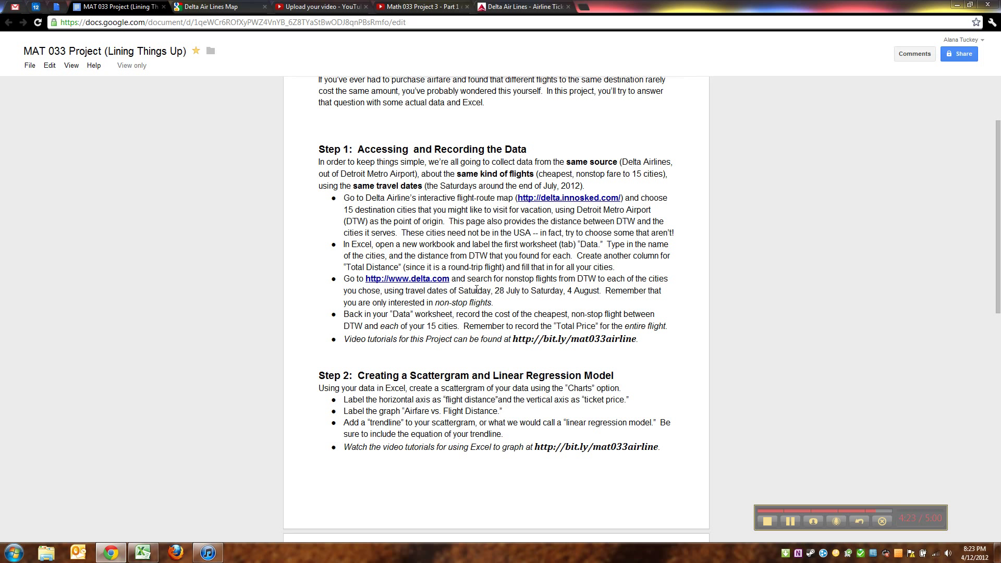
pyautogui.moveTo(468, 291); pyautogui.dragTo(509, 290)
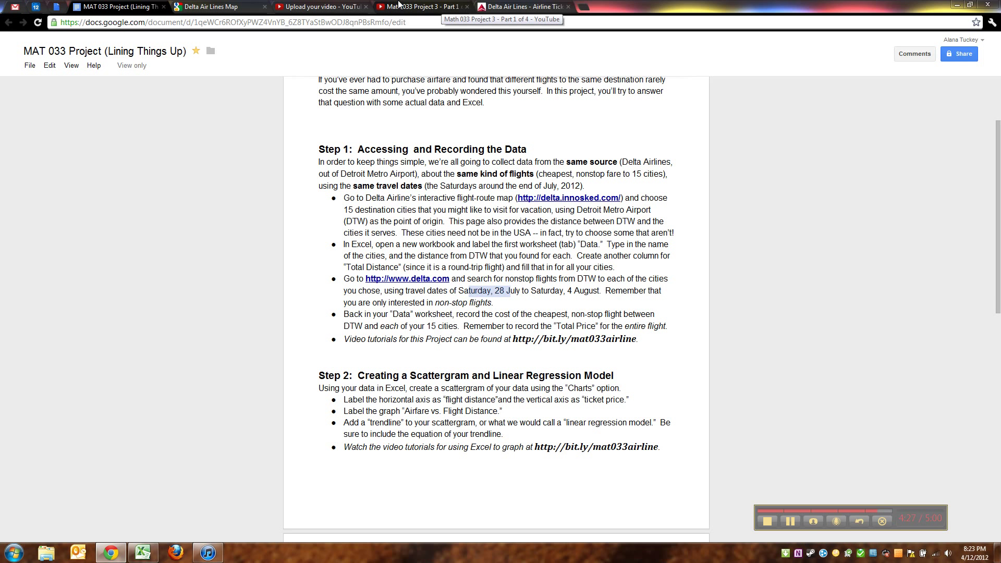
pyautogui.click(518, 7)
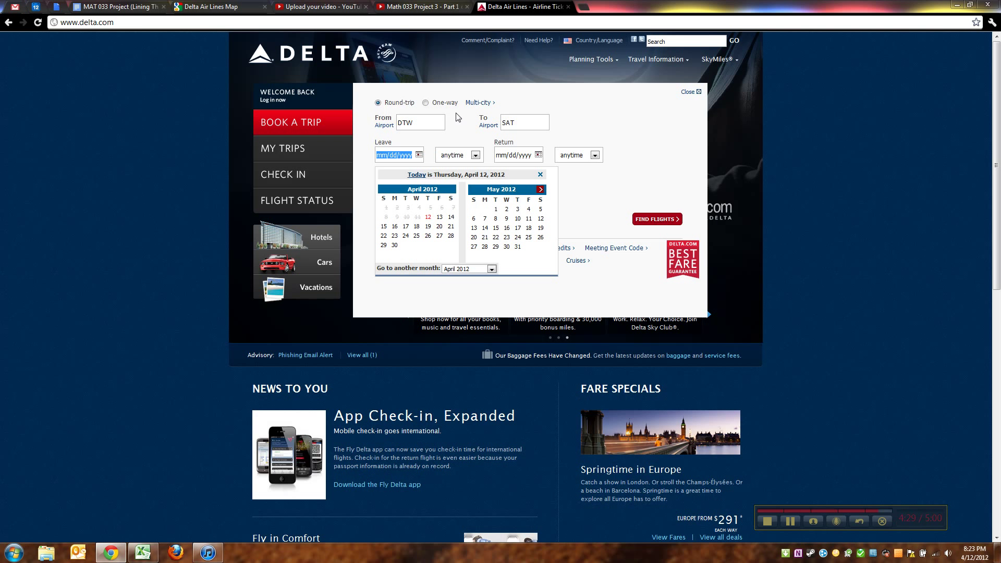
# Step: Set dates leaving 07/28/2012 and returning 08/04/2012, then search round-trip fares
pyautogui.click(541, 190)
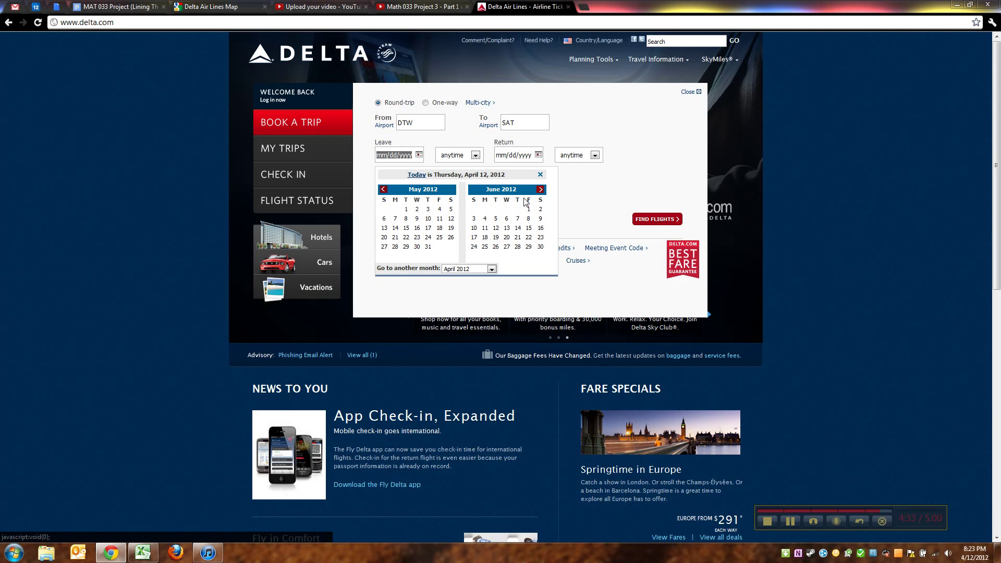
pyautogui.click(542, 190)
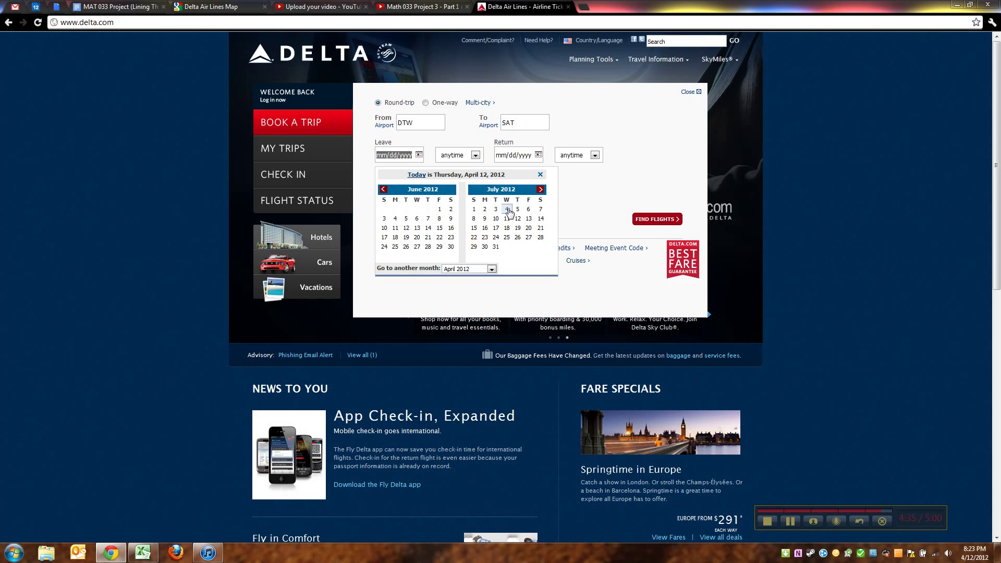
pyautogui.click(540, 237)
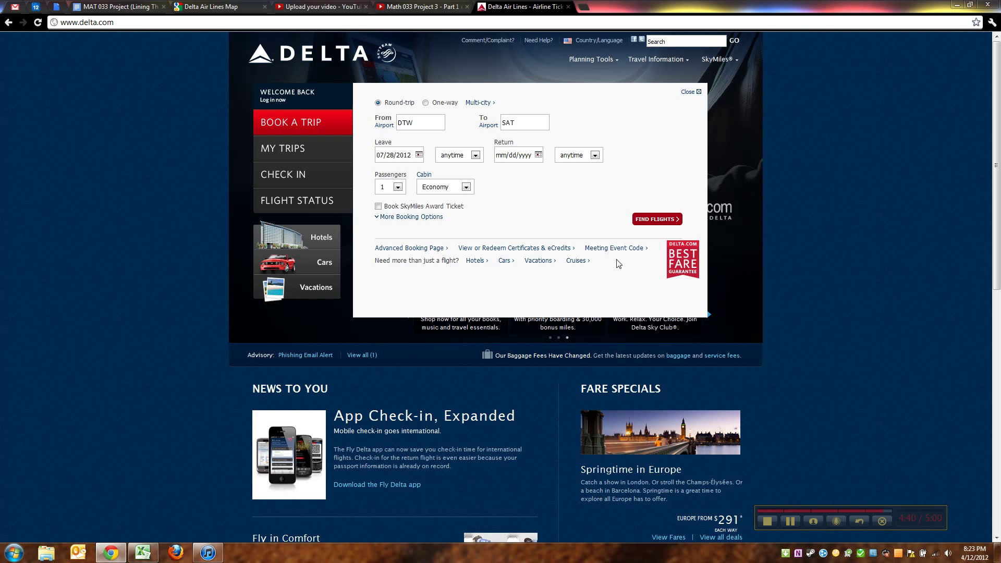
pyautogui.click(521, 155)
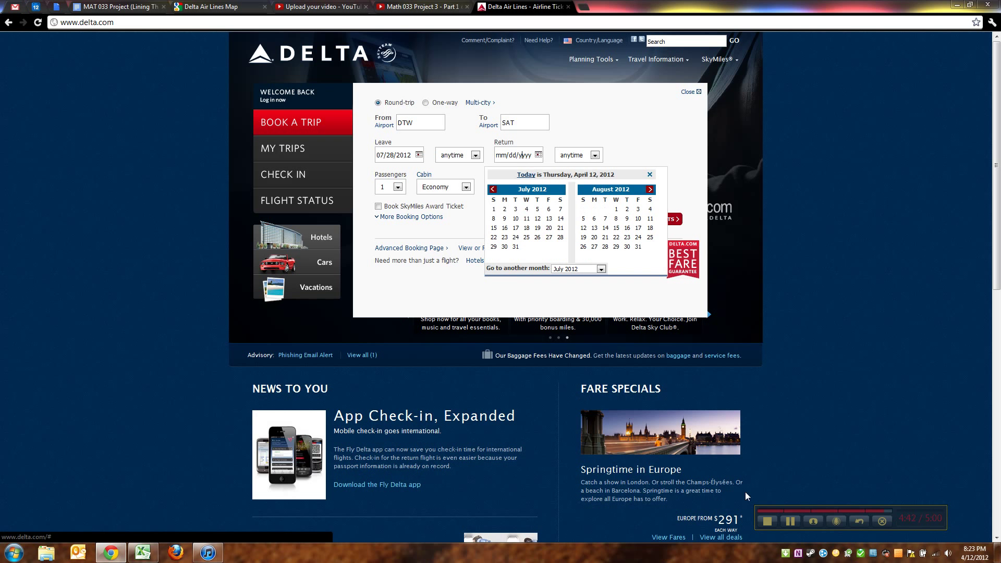
pyautogui.click(791, 520)
pyautogui.click(649, 209)
pyautogui.click(790, 520)
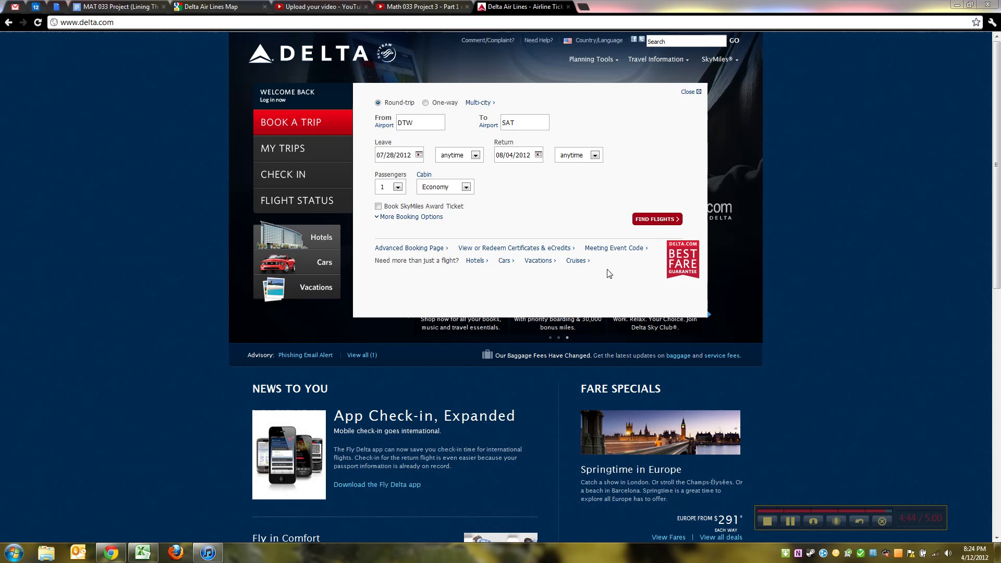
pyautogui.click(652, 221)
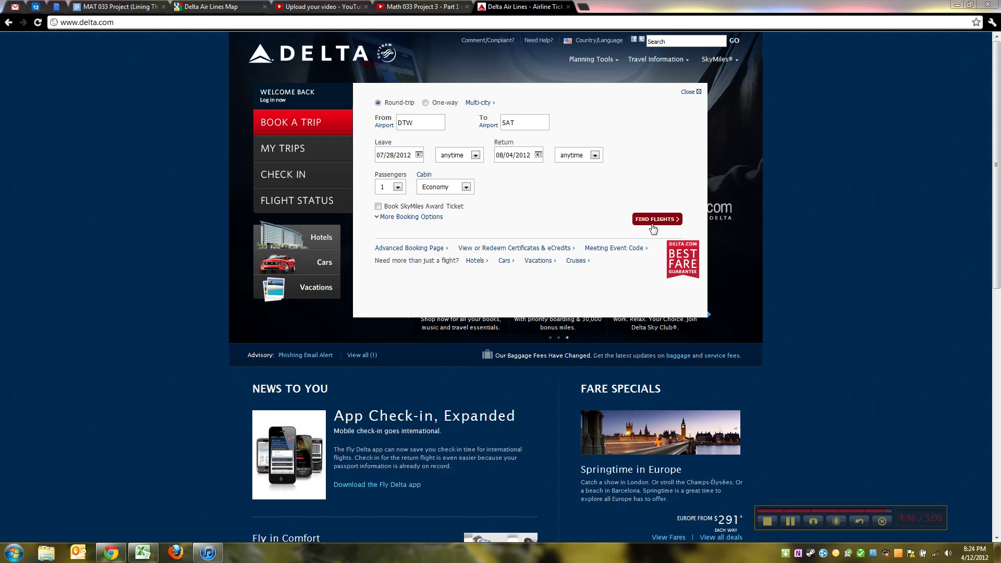